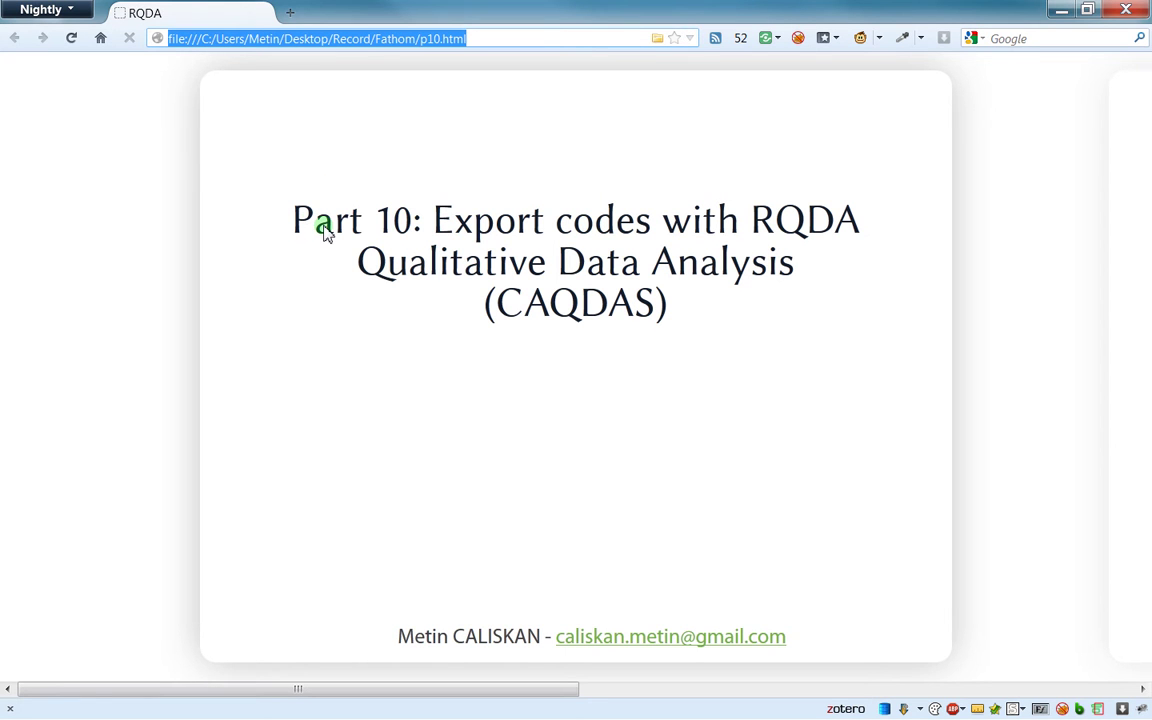
Launch RQDA over the Part 10 slide and move its main window slightly right
click(449, 282)
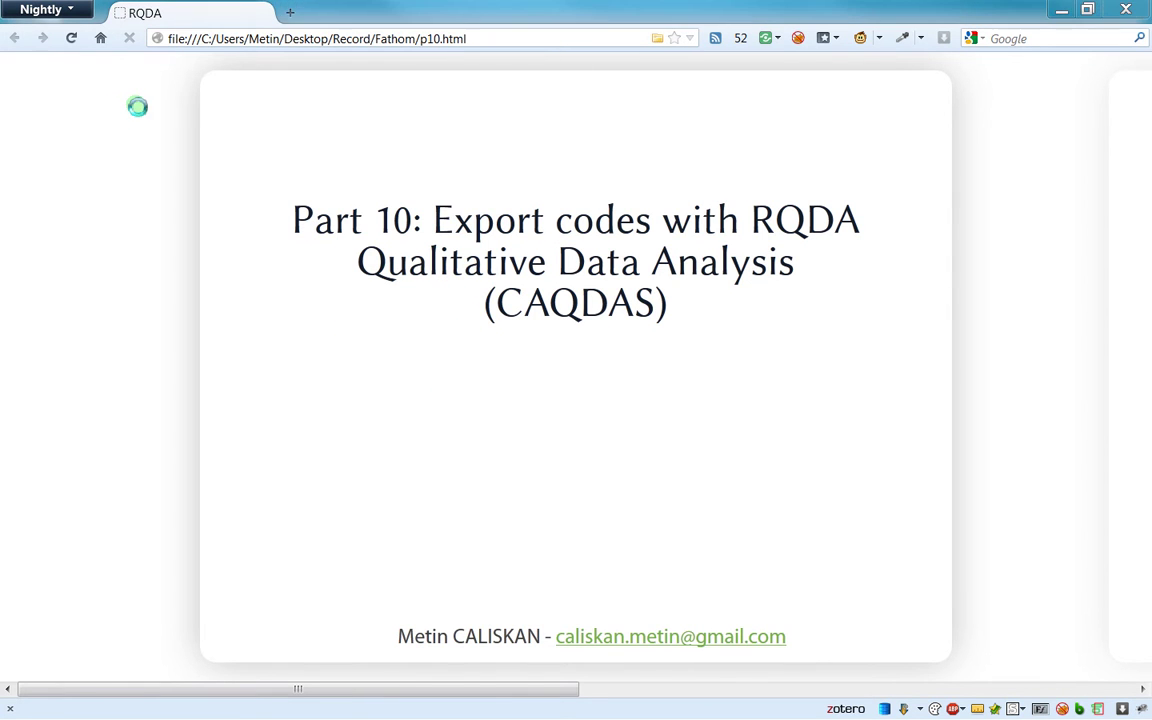
drag(58, 100, 224, 17)
click(258, 88)
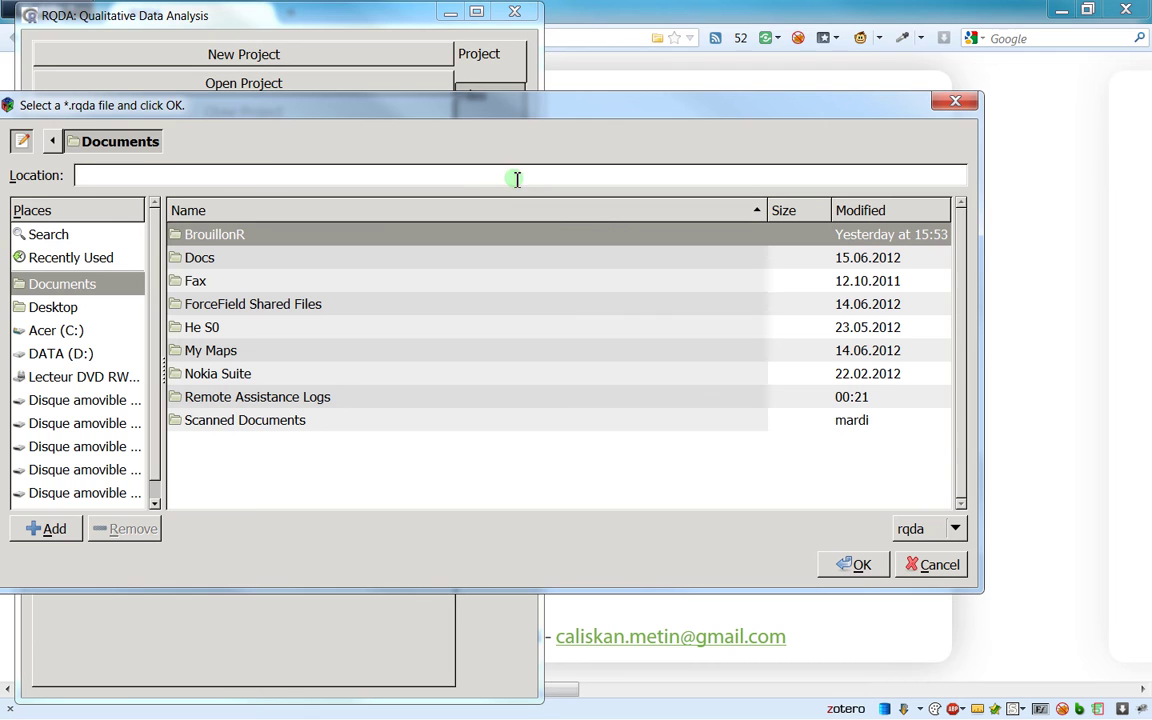
Open Test.rqda by pasting the Desktop RQDATest folder path as the location
click(459, 177)
text(C:\Users\Metin\Desktop\RQDATest\)
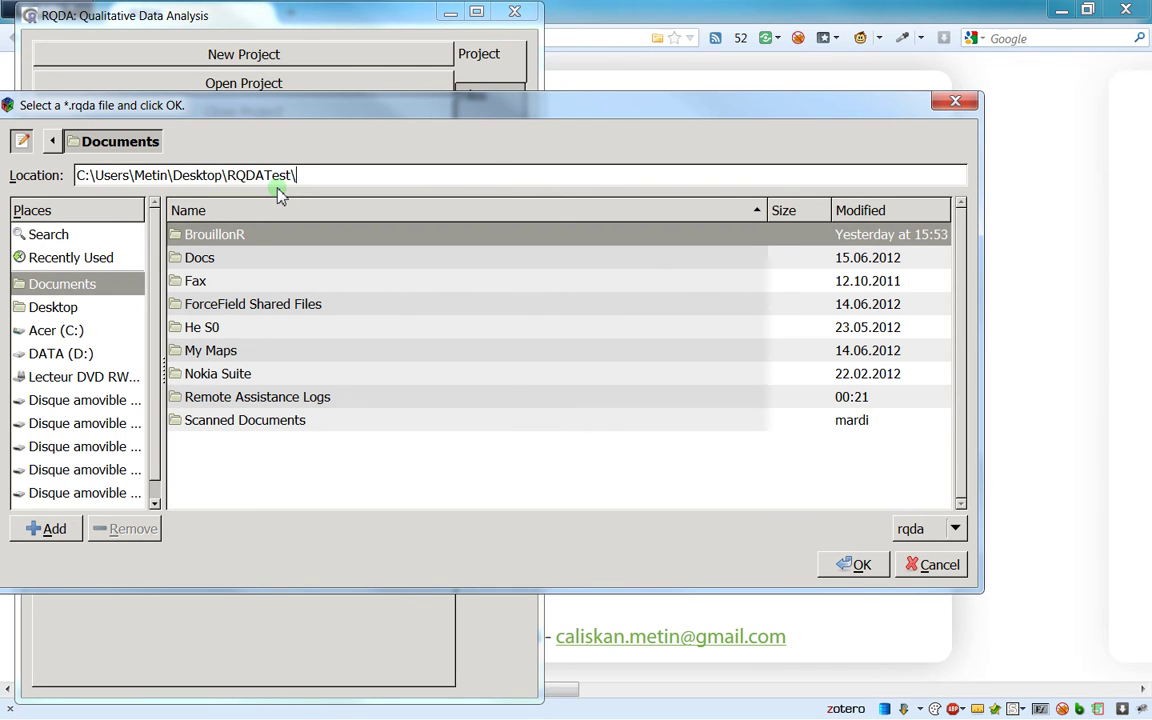
click(845, 563)
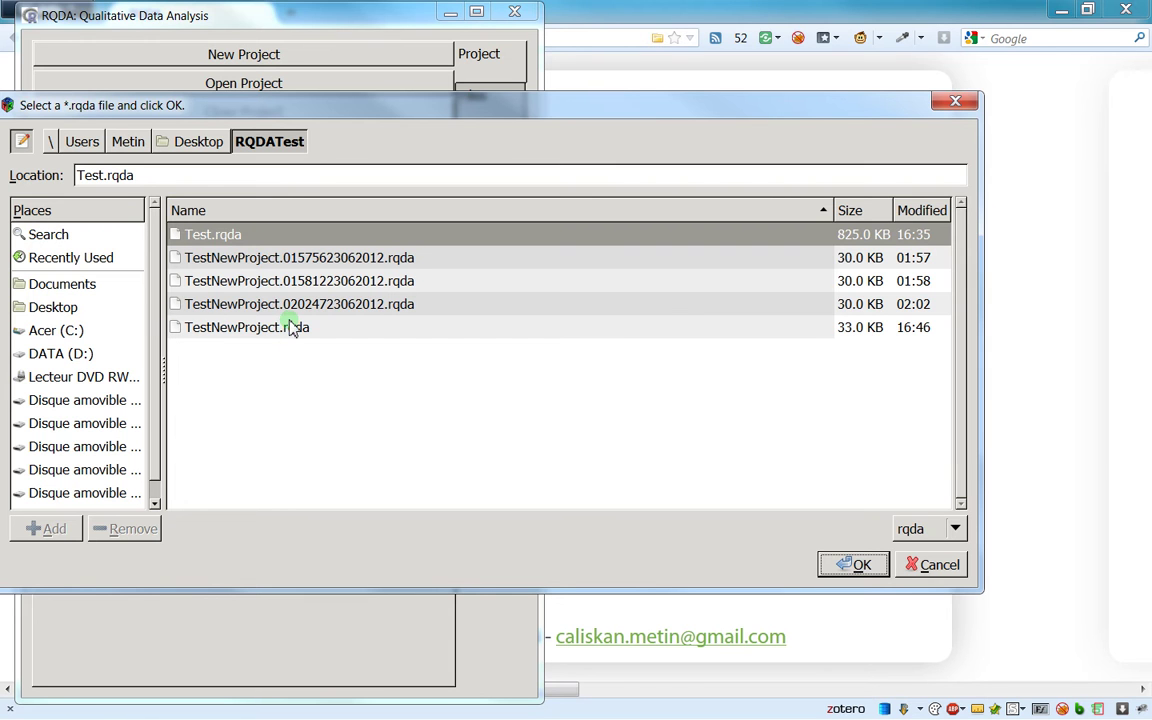
double_click(260, 233)
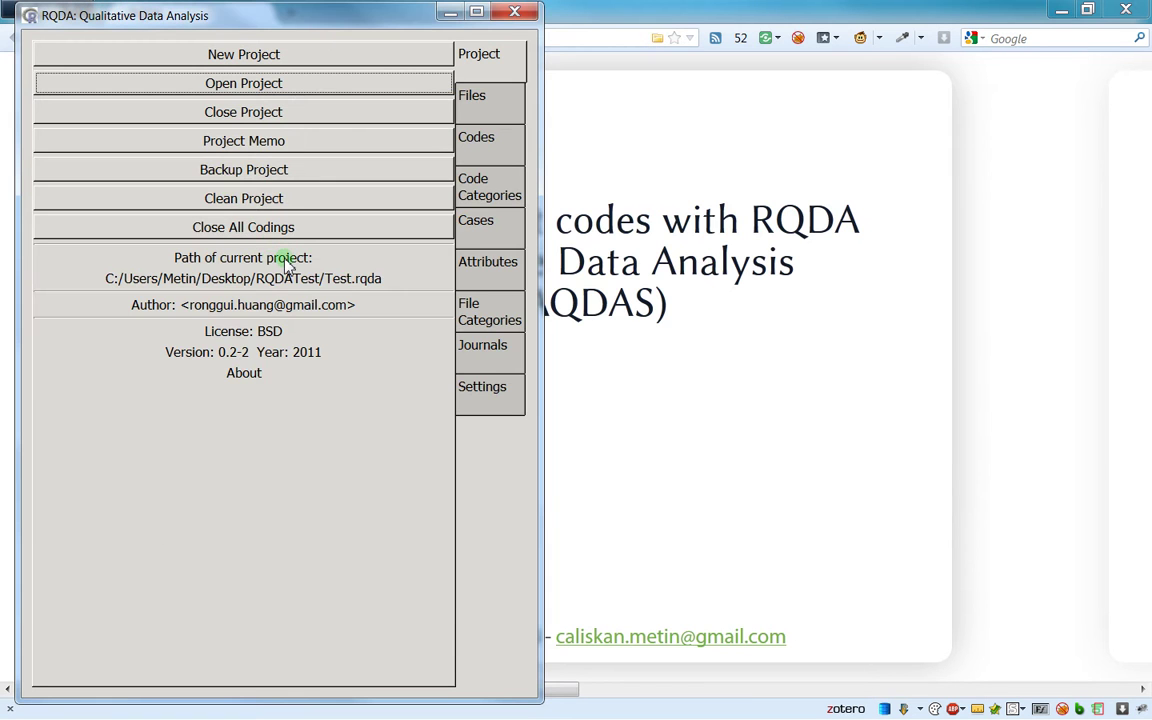
Show codings for Rentabilite, Roumanie, Salaire and Statistiques, then close all codings windows from the Project tab
click(490, 145)
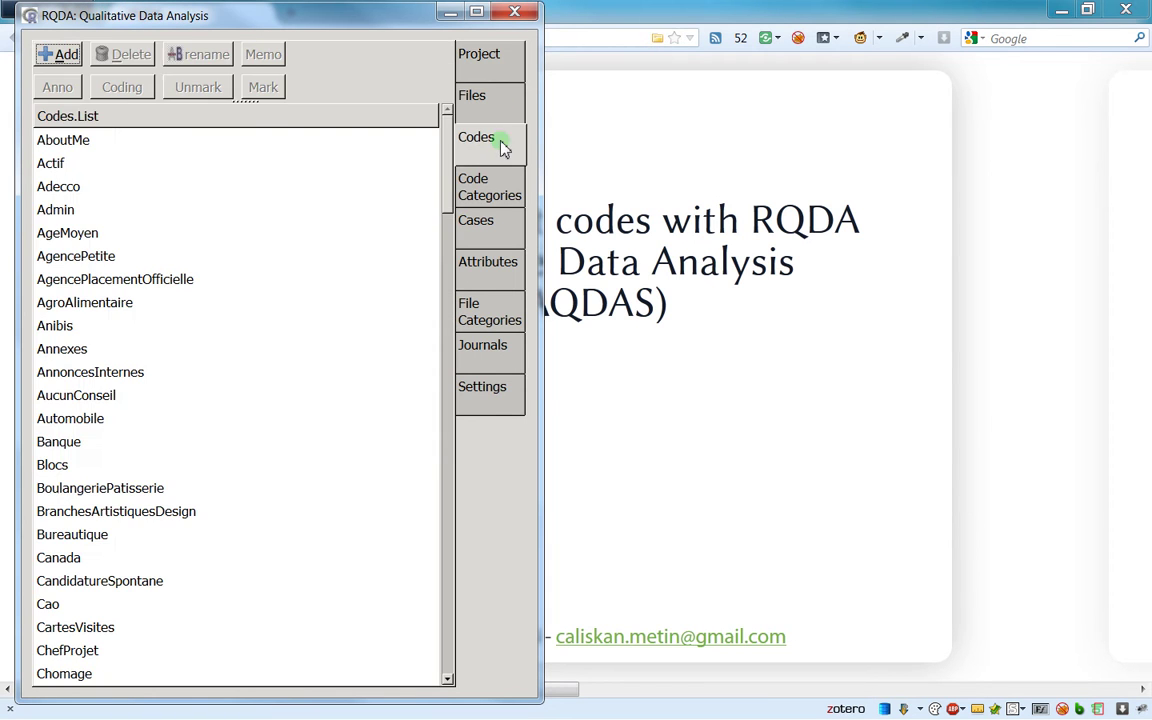
click(190, 165)
scroll(221, 332, down, 10)
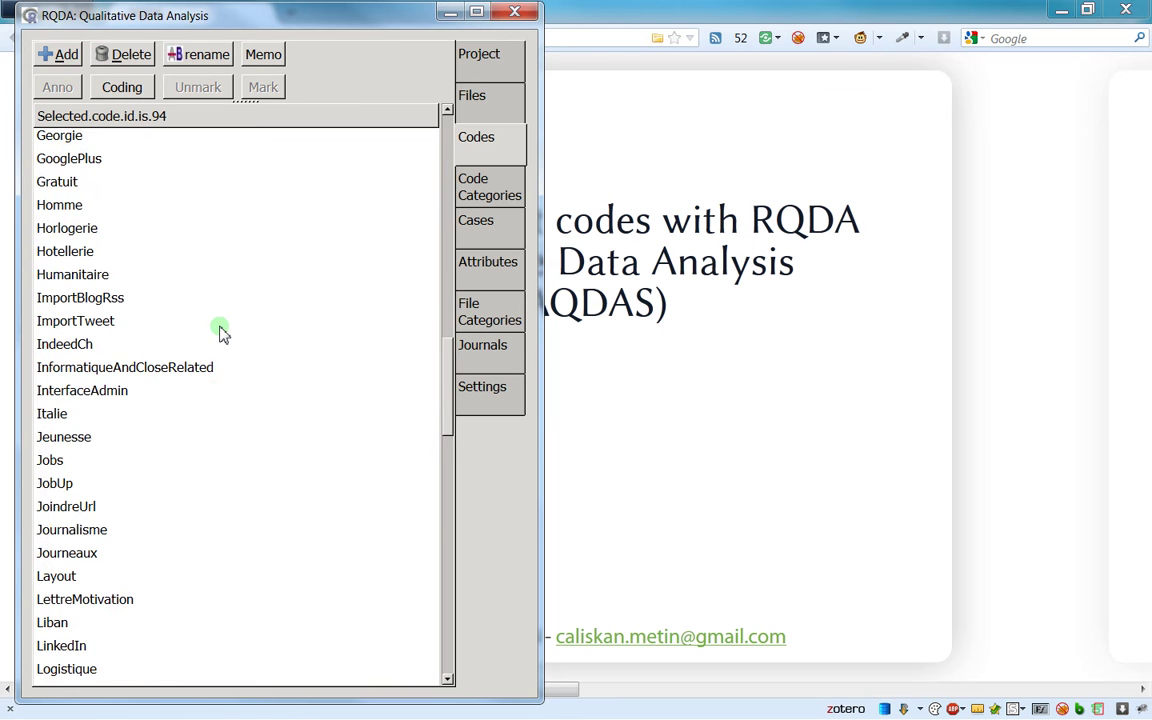
scroll(221, 332, down, 8)
click(216, 310)
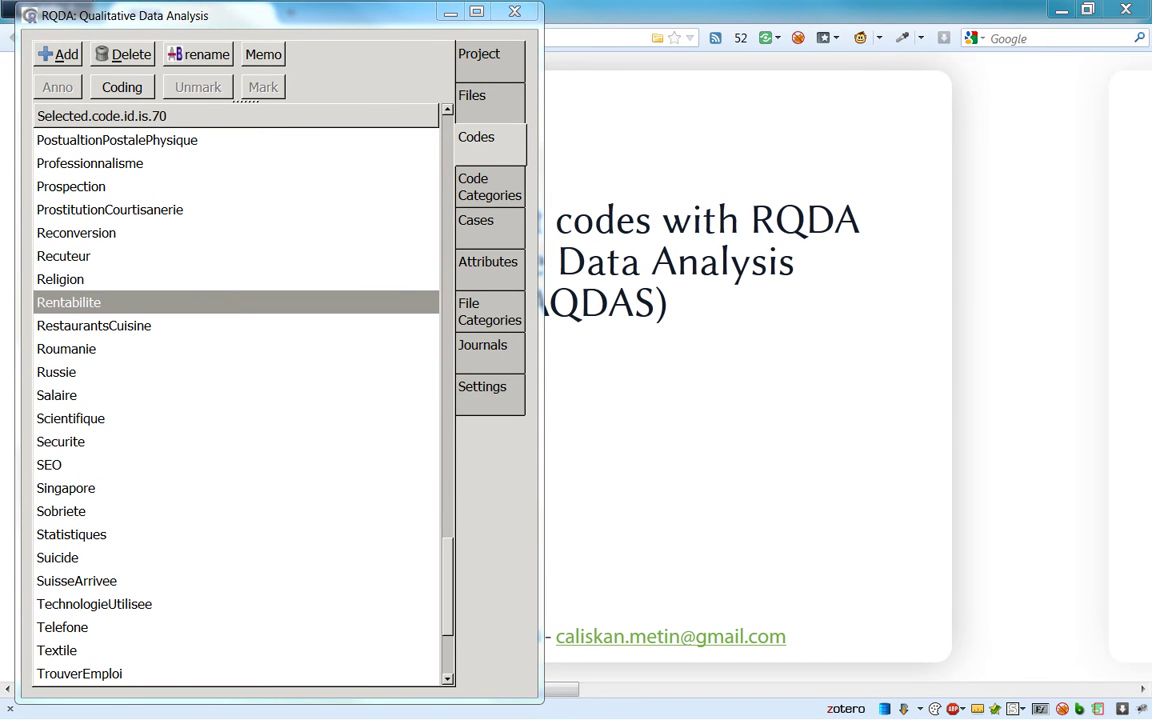
click(290, 348)
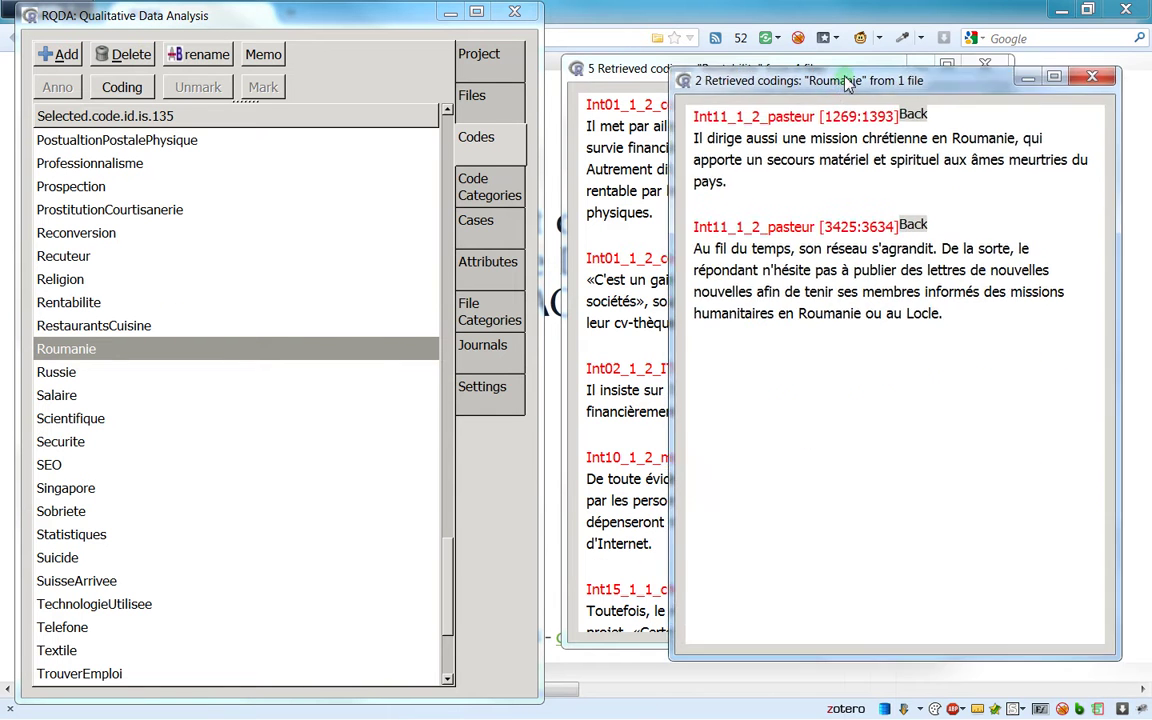
click(195, 396)
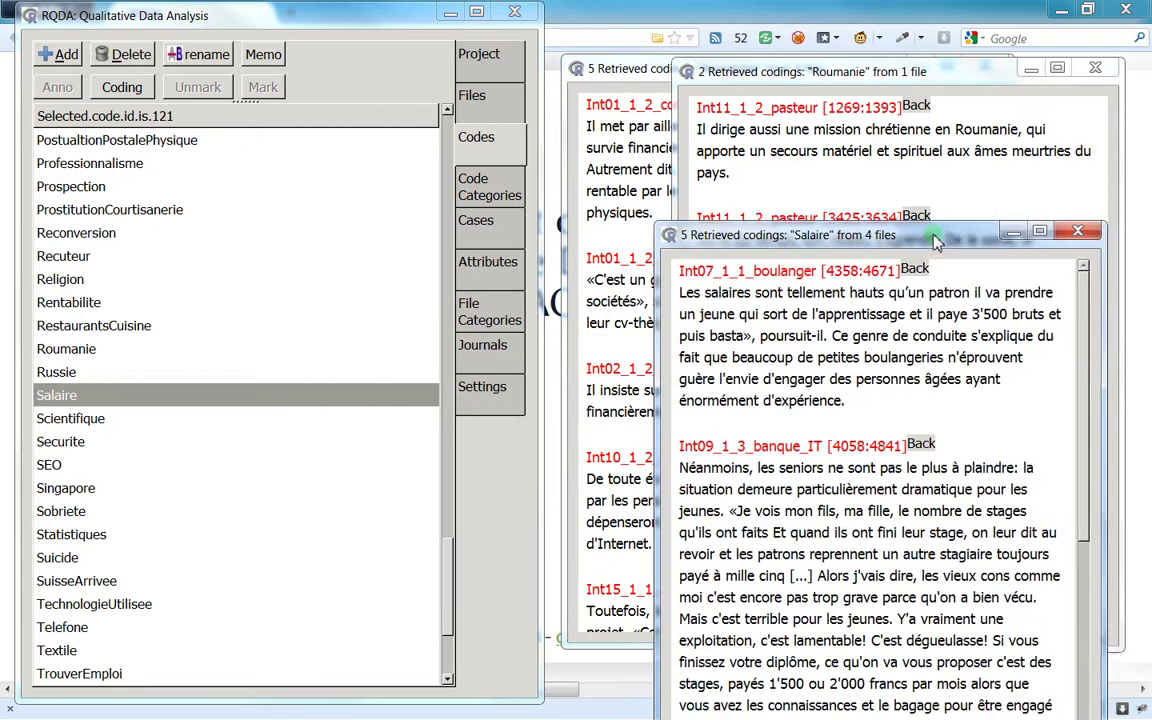
click(140, 534)
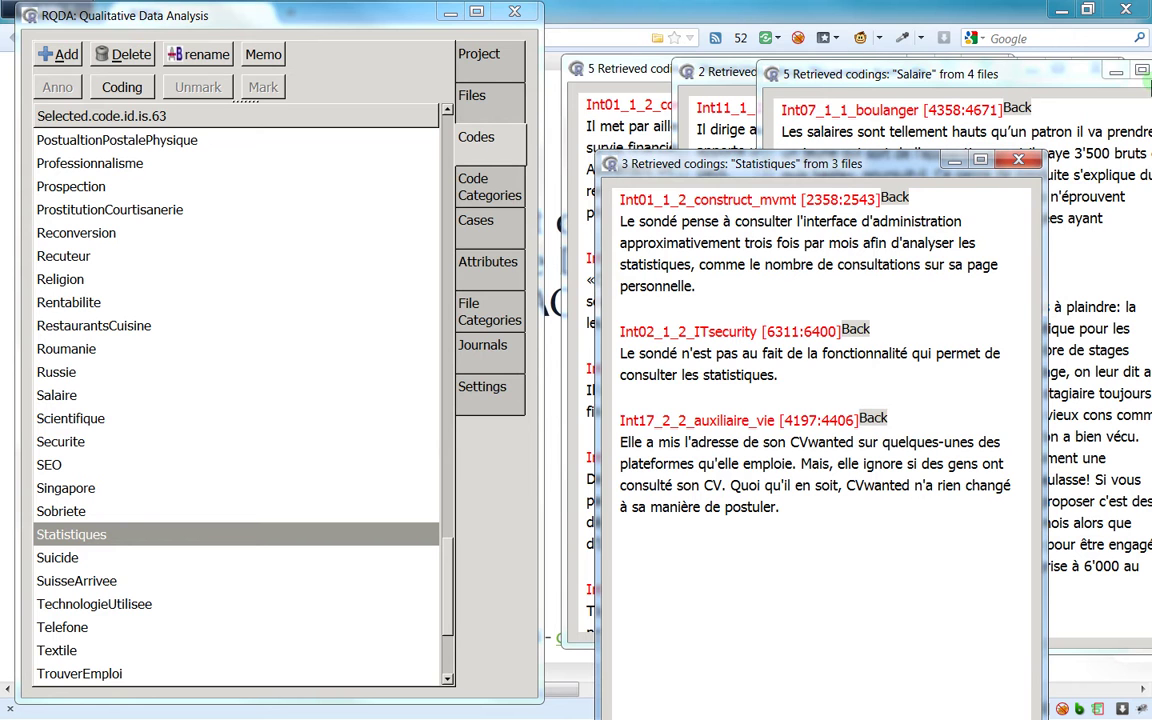
click(478, 56)
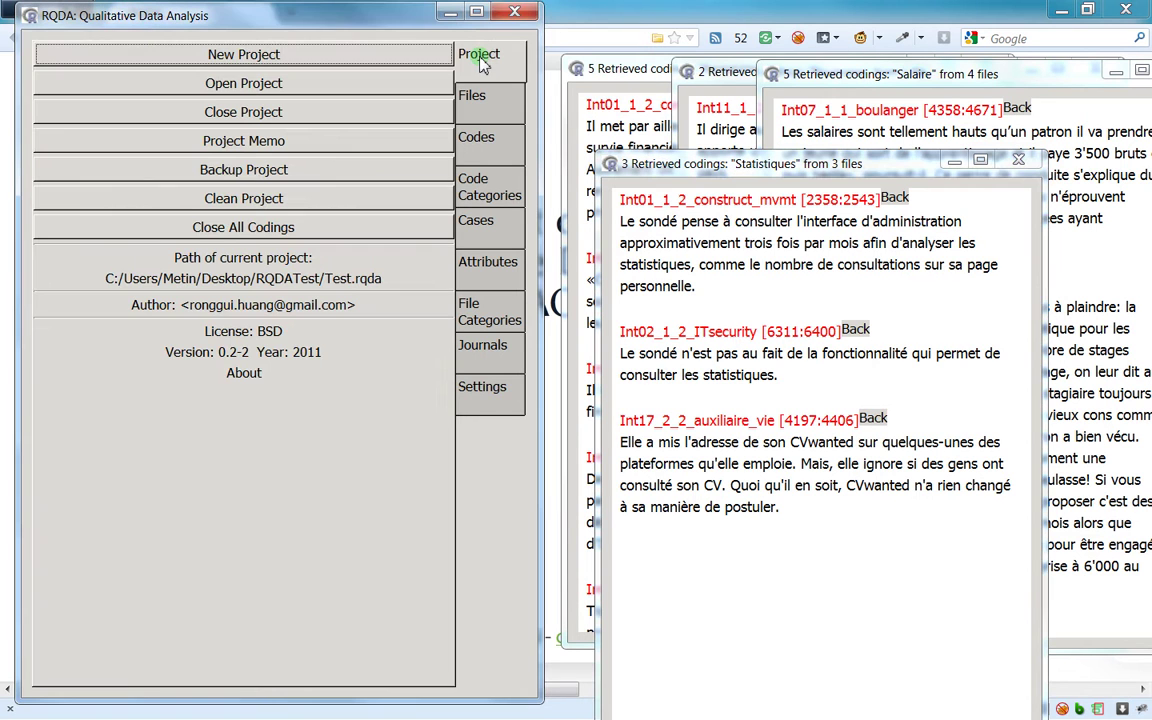
click(310, 229)
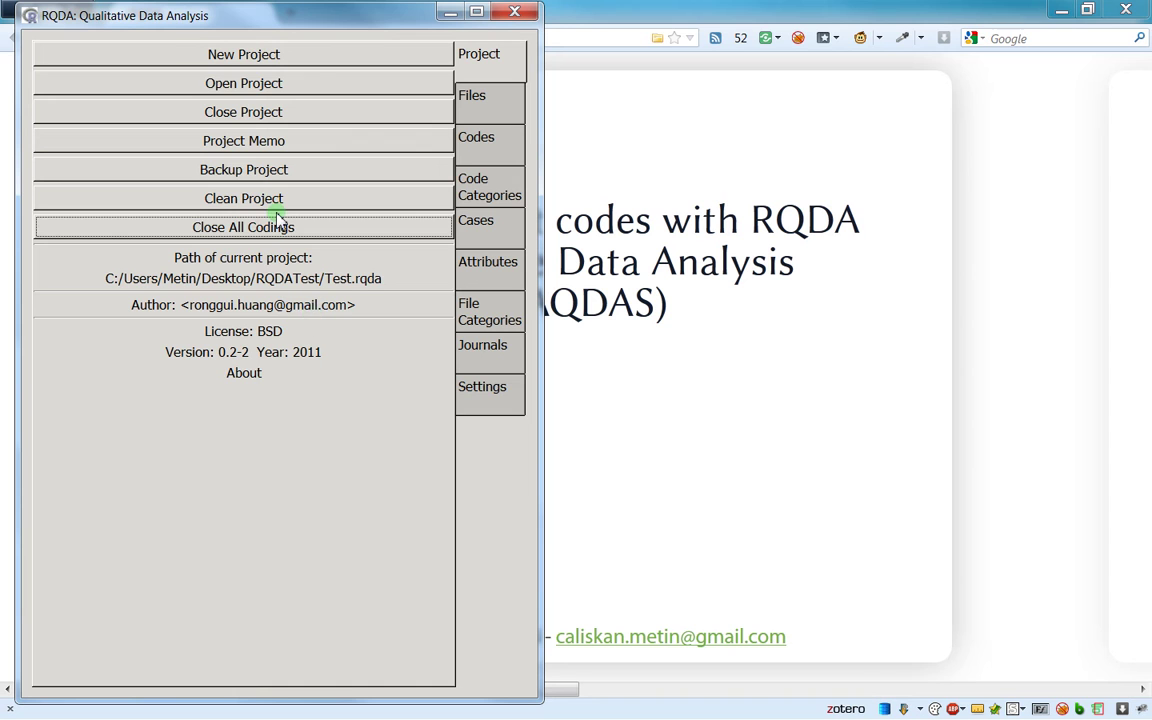
Reopen and review the Statistiques codings (3 codings from 3 files), then close that window
click(508, 160)
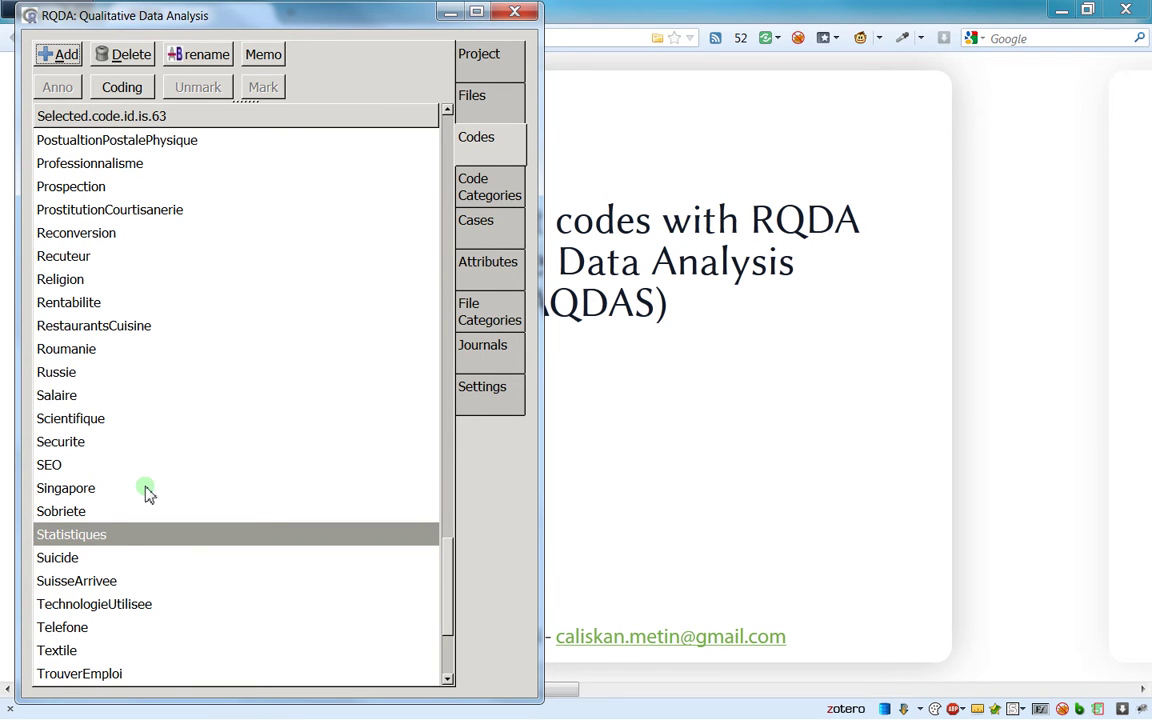
double_click(117, 545)
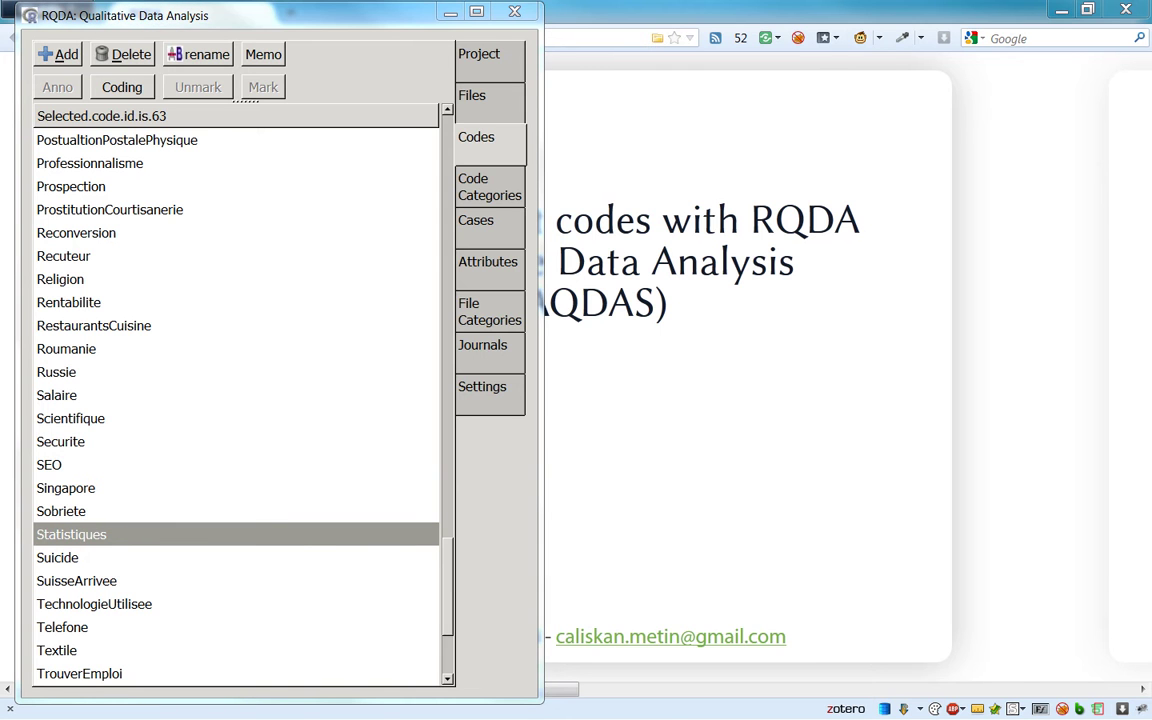
drag(425, 118, 782, 94)
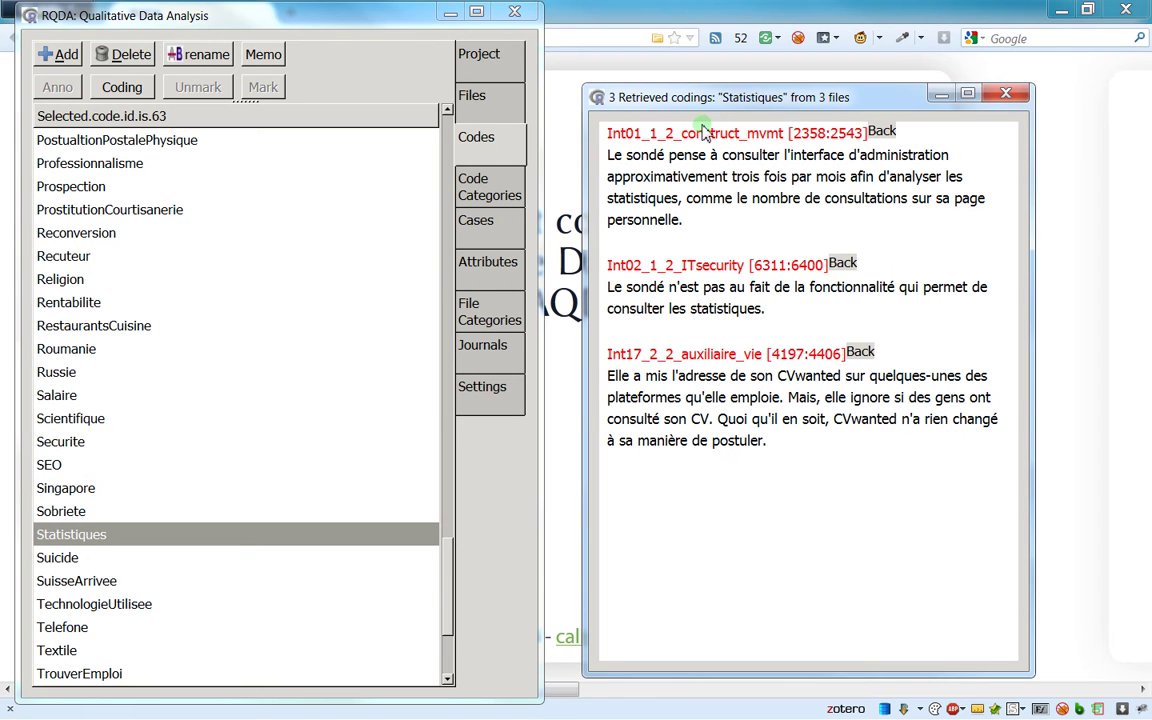
right_click(735, 160)
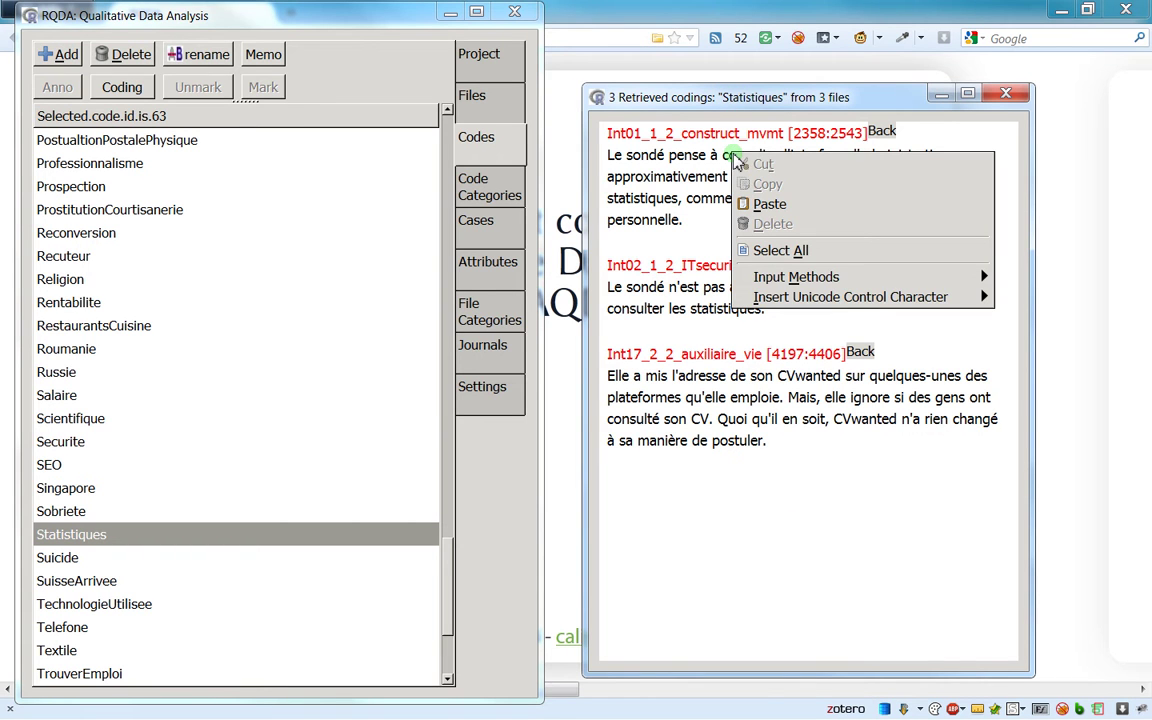
click(808, 502)
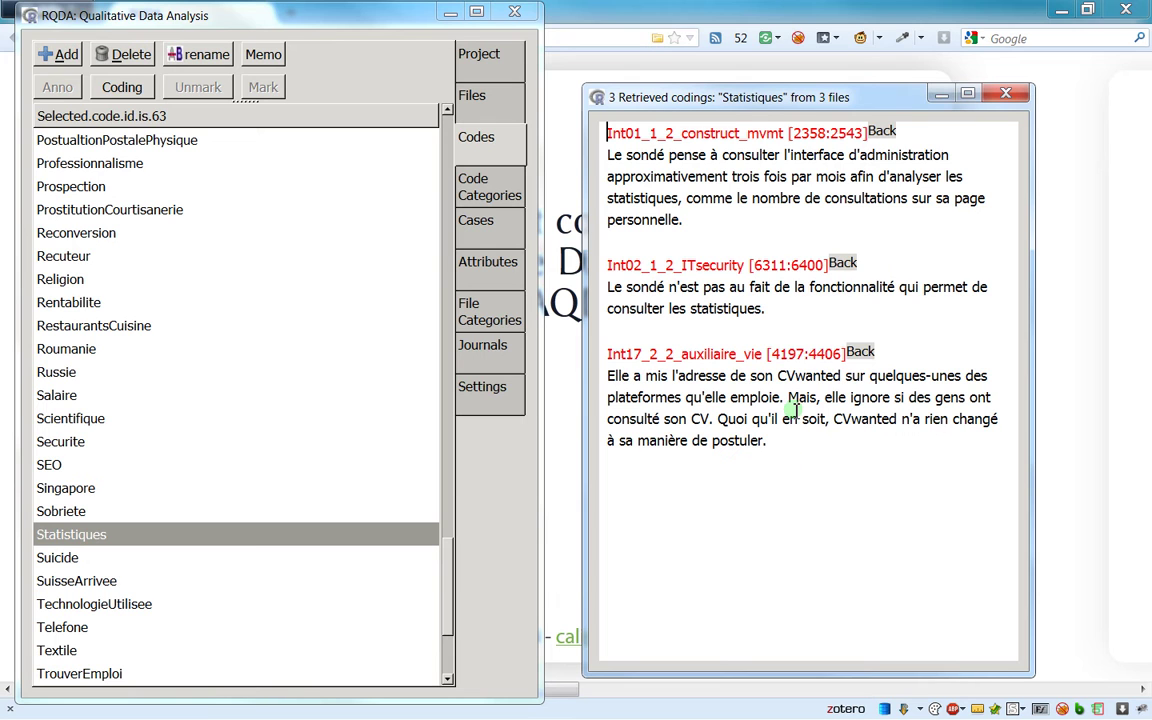
click(1003, 97)
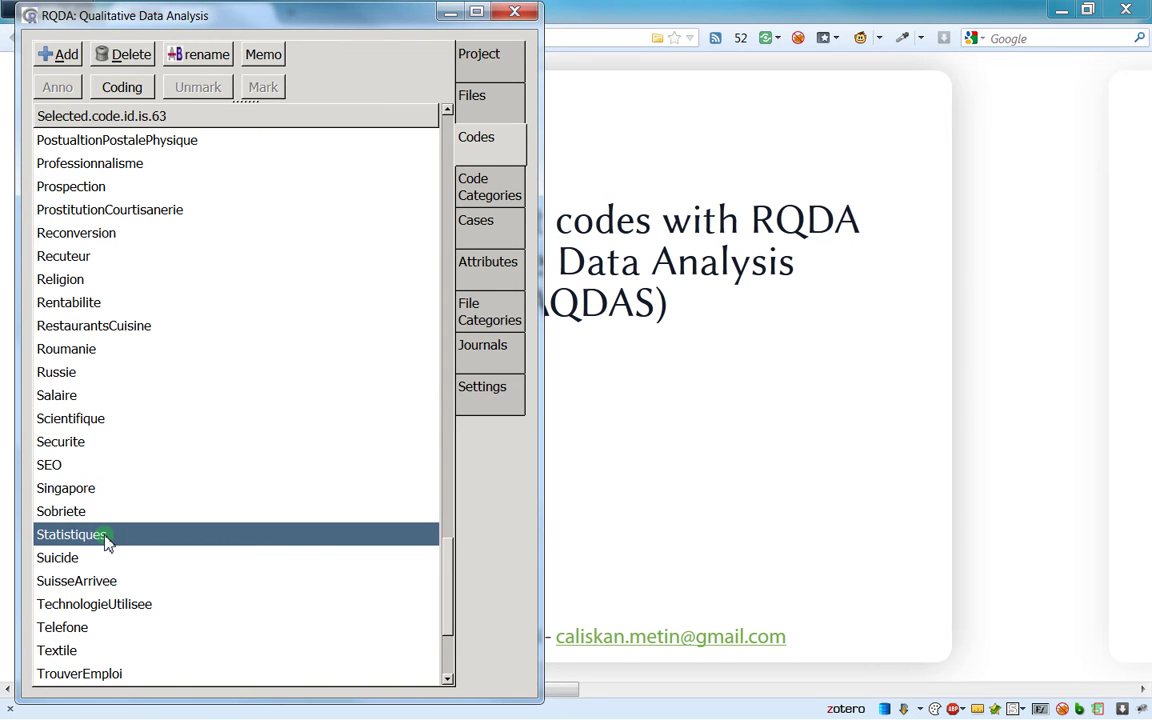
Export the Statistiques codings as HTML, targeting the RQDATest folder
right_click(147, 542)
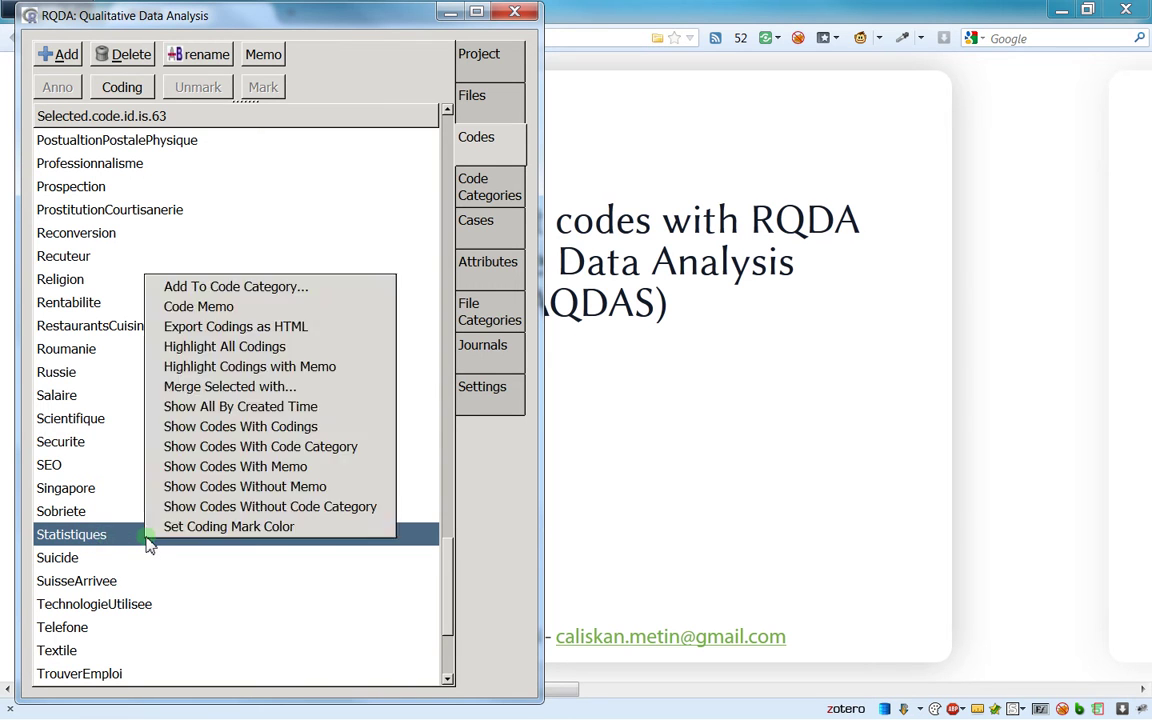
click(209, 330)
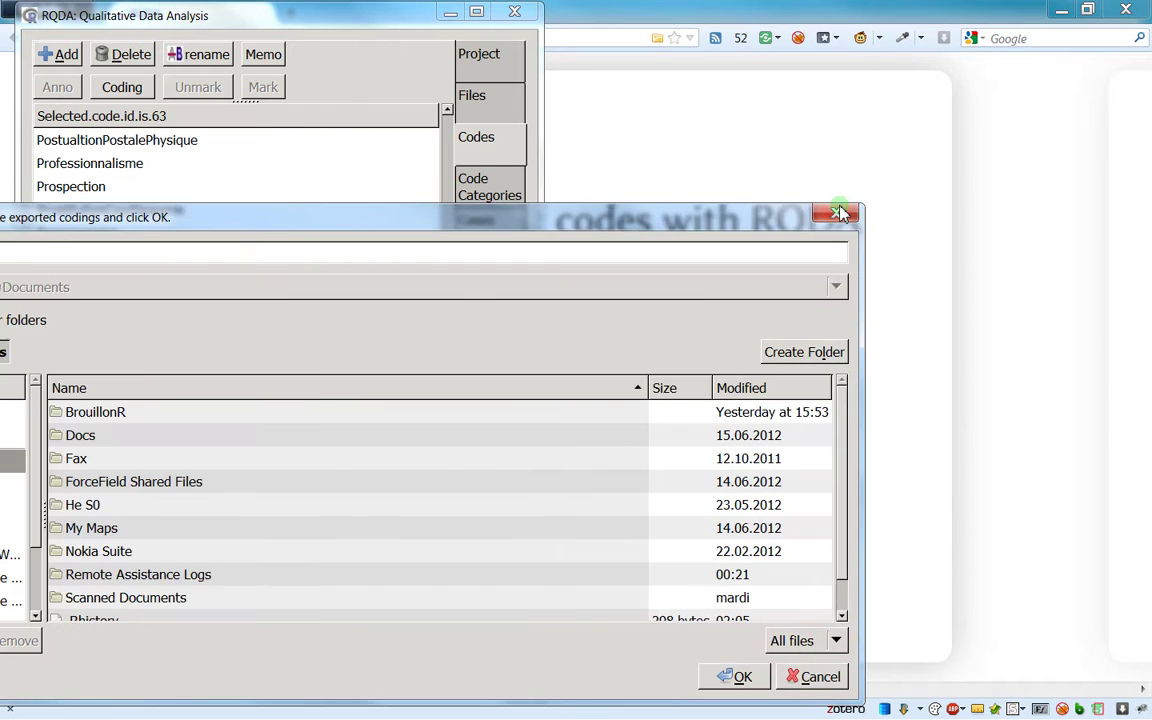
drag(737, 257, 905, 116)
click(299, 146)
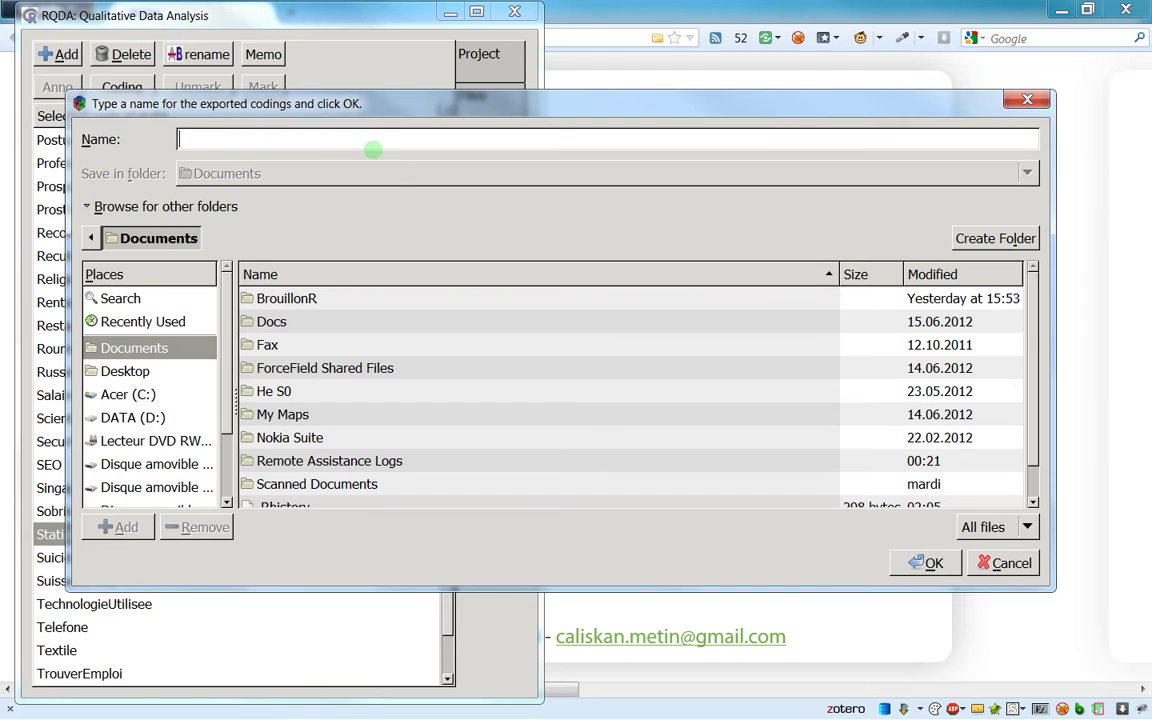
text(C:\Users\Metin\Desktop\RQDATest)
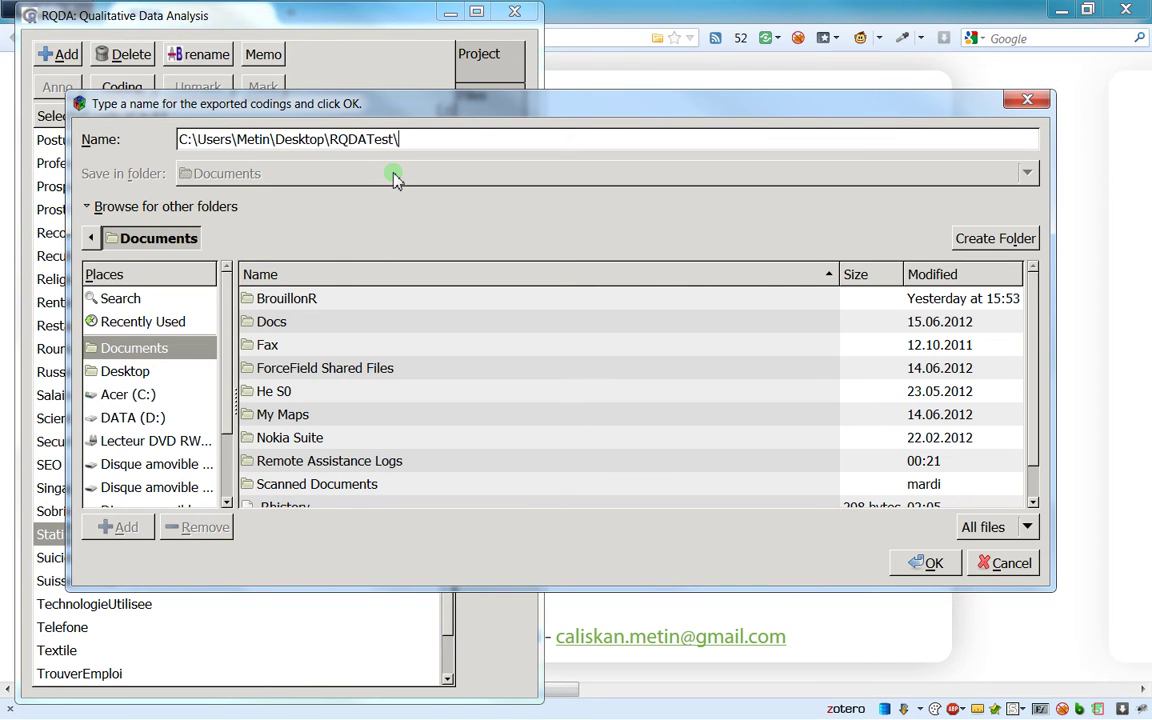
click(928, 562)
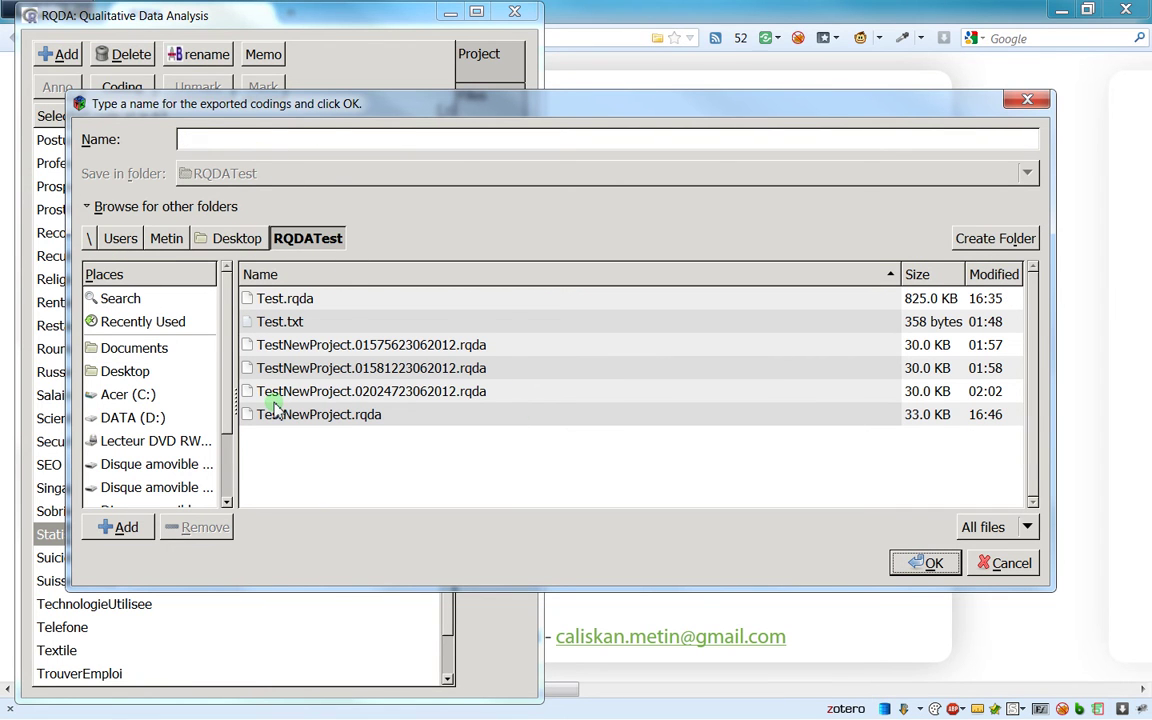
Name the export file FirstExportTest and confirm it
click(299, 132)
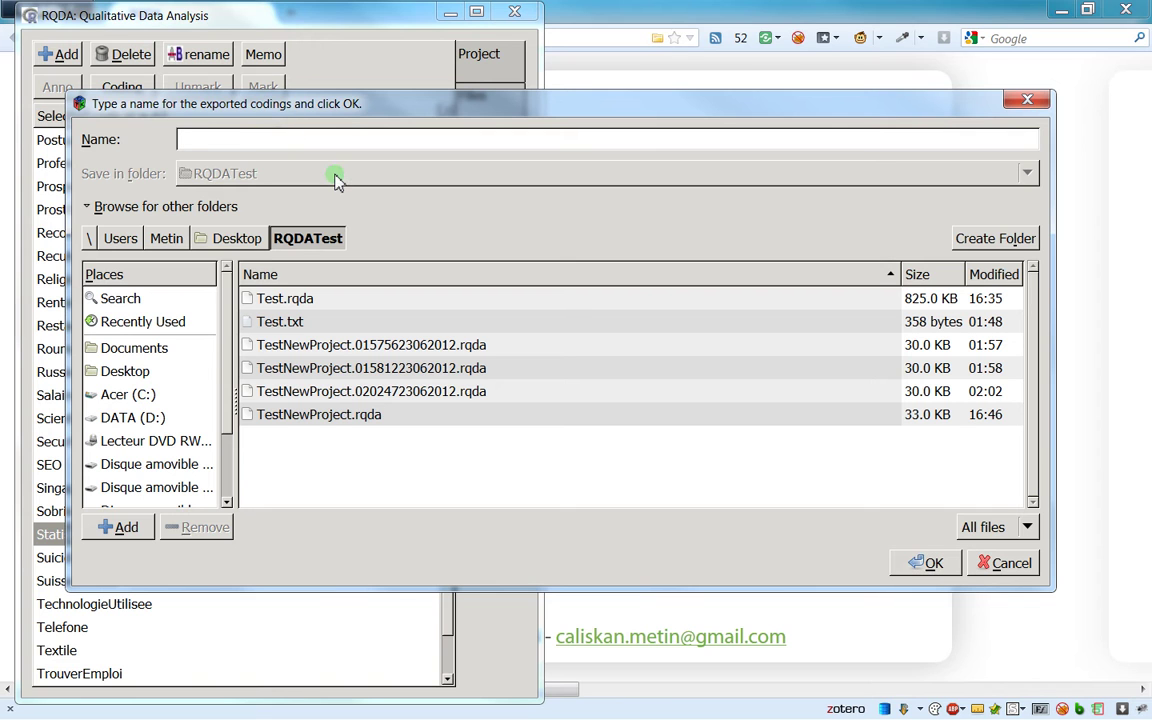
text(FirstExportTest)
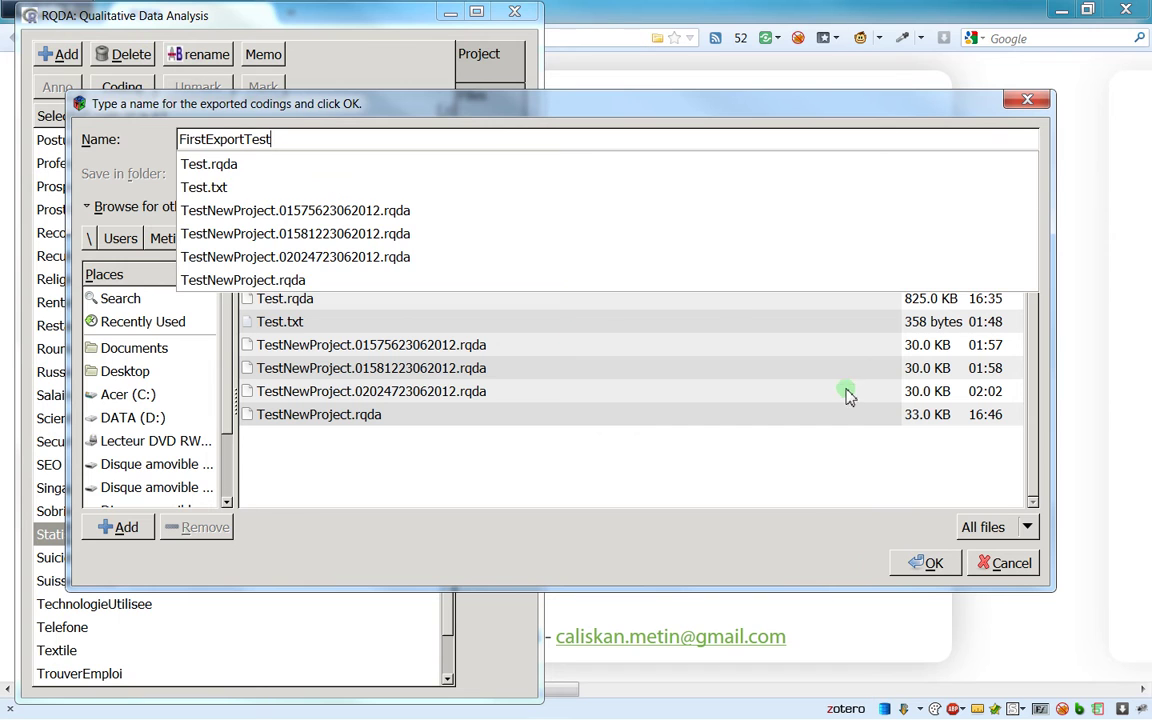
click(931, 567)
click(931, 565)
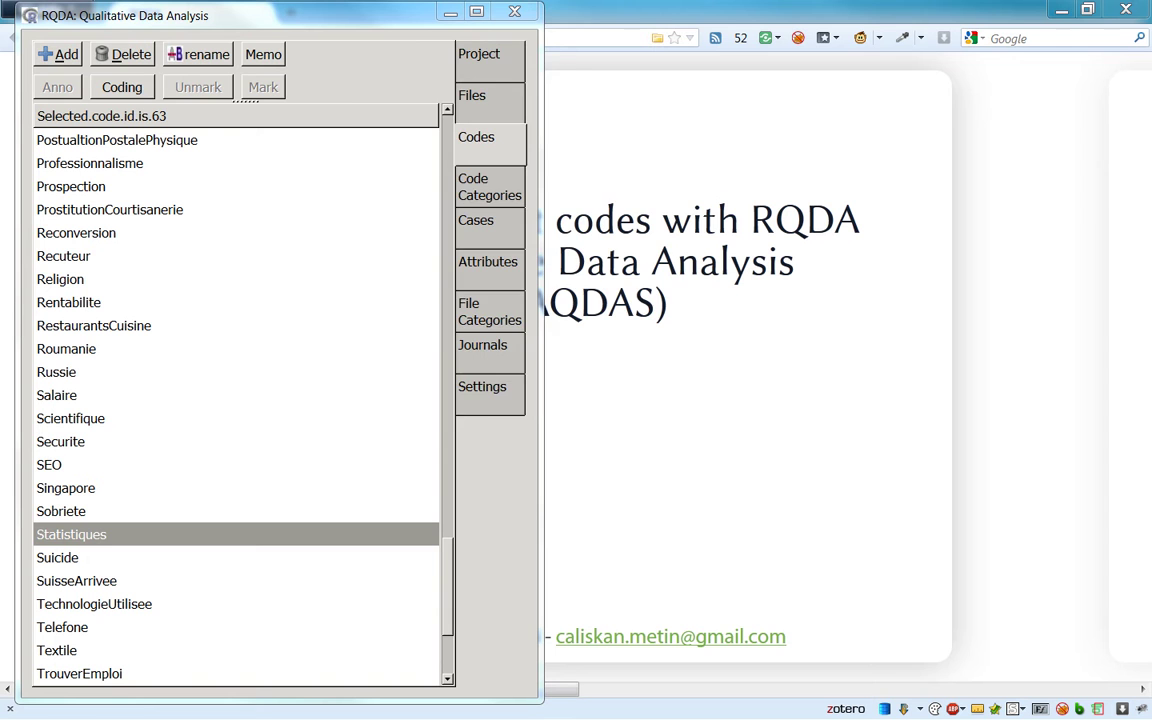
Move the code selection dialog aside and select the Femme and Favorable codes
drag(470, 60, 605, 86)
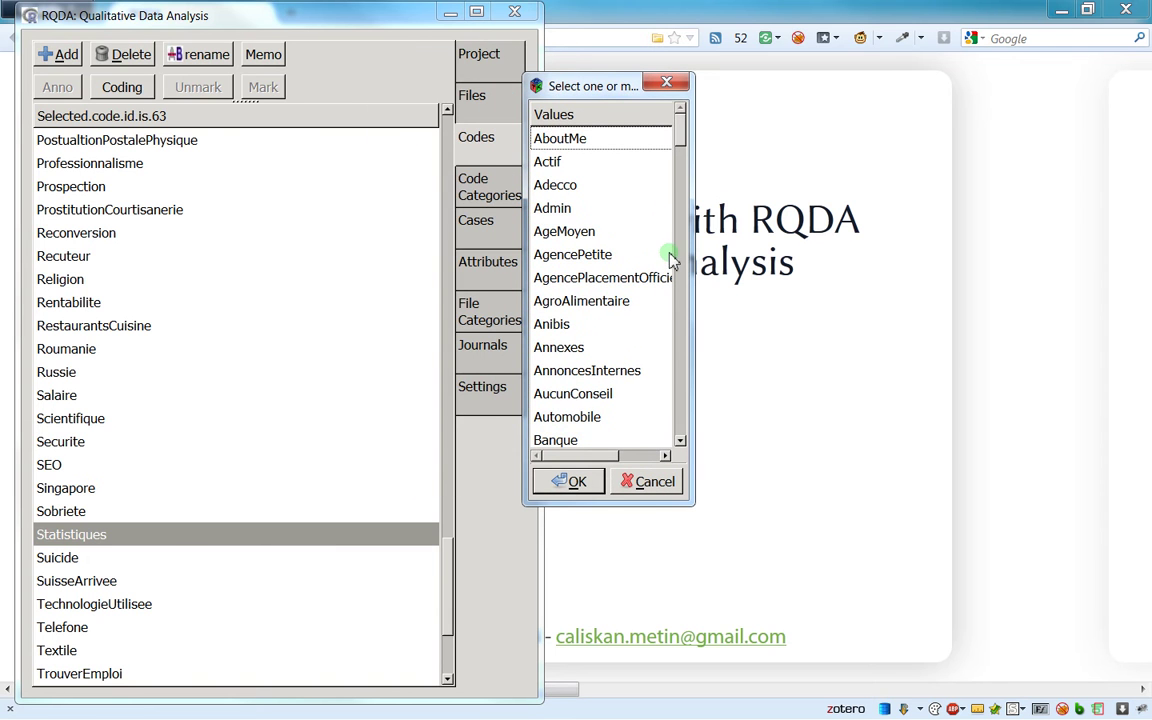
drag(679, 140, 689, 419)
drag(697, 289, 622, 252)
click(615, 249)
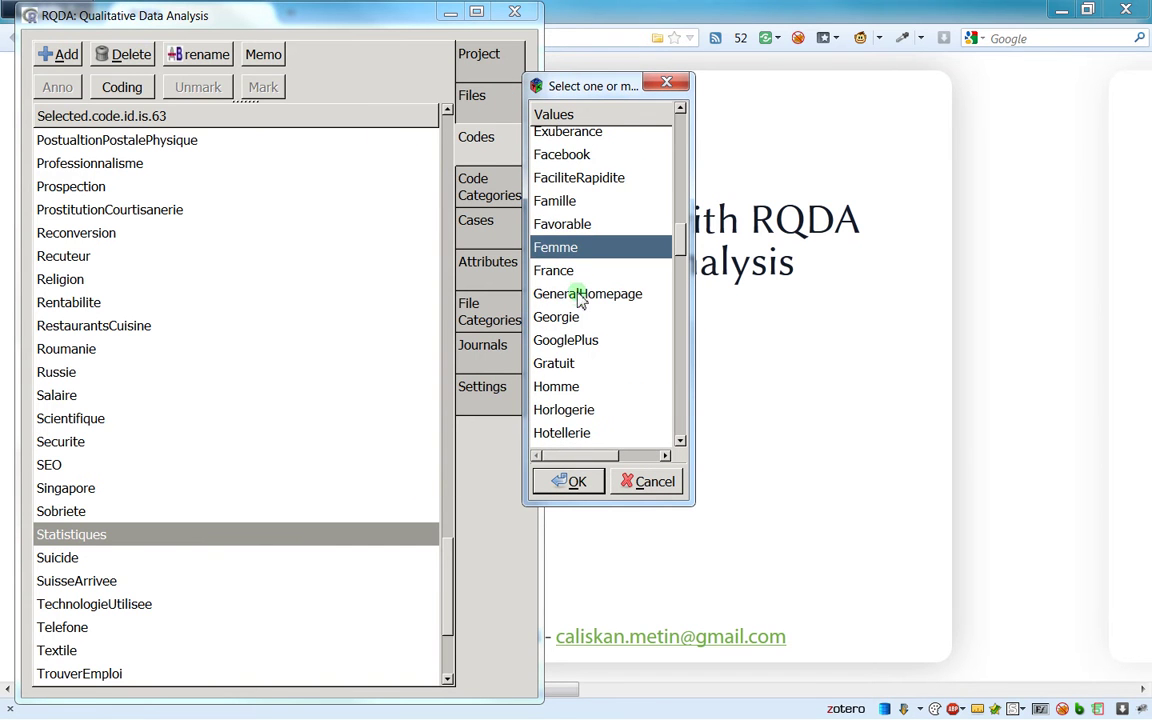
click(581, 226)
click(580, 252)
drag(676, 244, 667, 410)
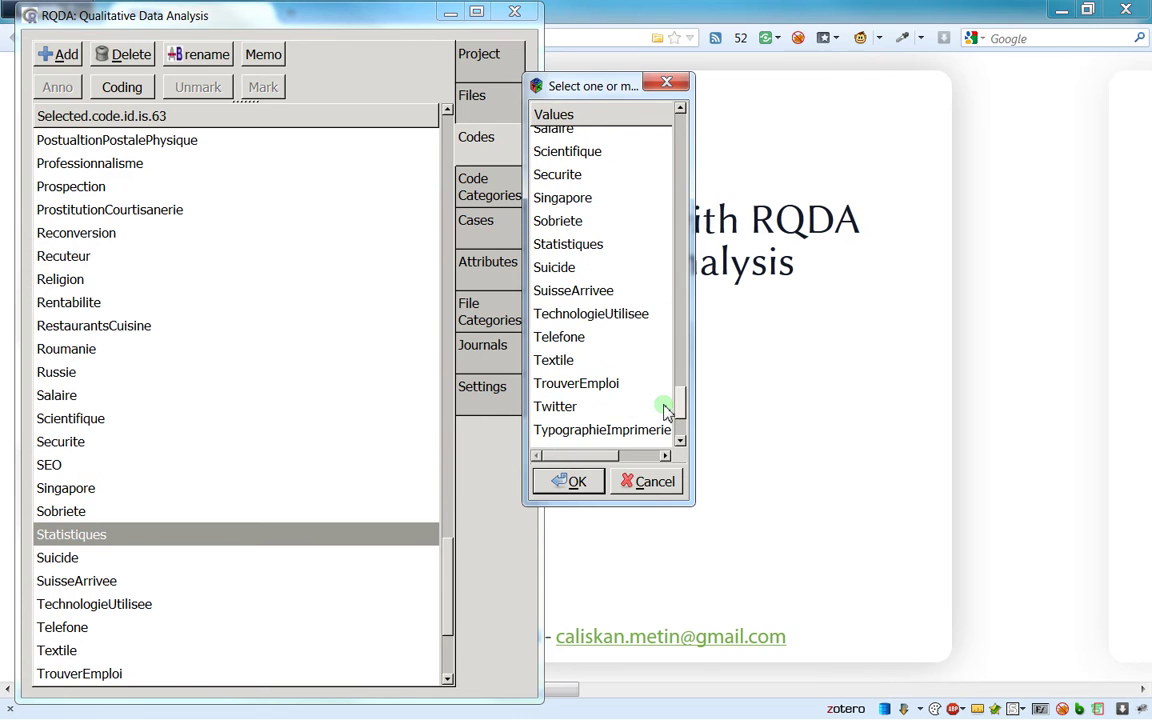
Select Statistiques, Suicide, SuisseArrivee, TechnologieUtilisee, Singapore, Scientifique and TrouverEmploi codes
click(588, 252)
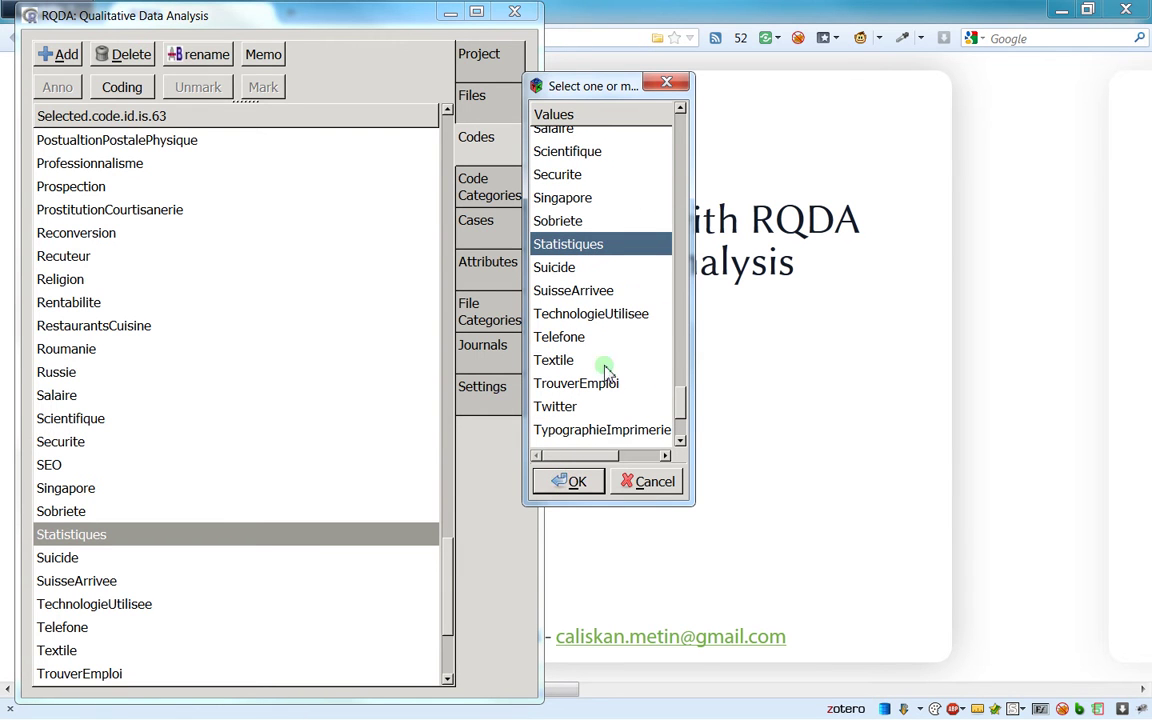
ctrl+click(594, 268)
ctrl+click(598, 290)
ctrl+click(596, 313)
ctrl+click(586, 197)
ctrl+click(585, 152)
ctrl+click(577, 384)
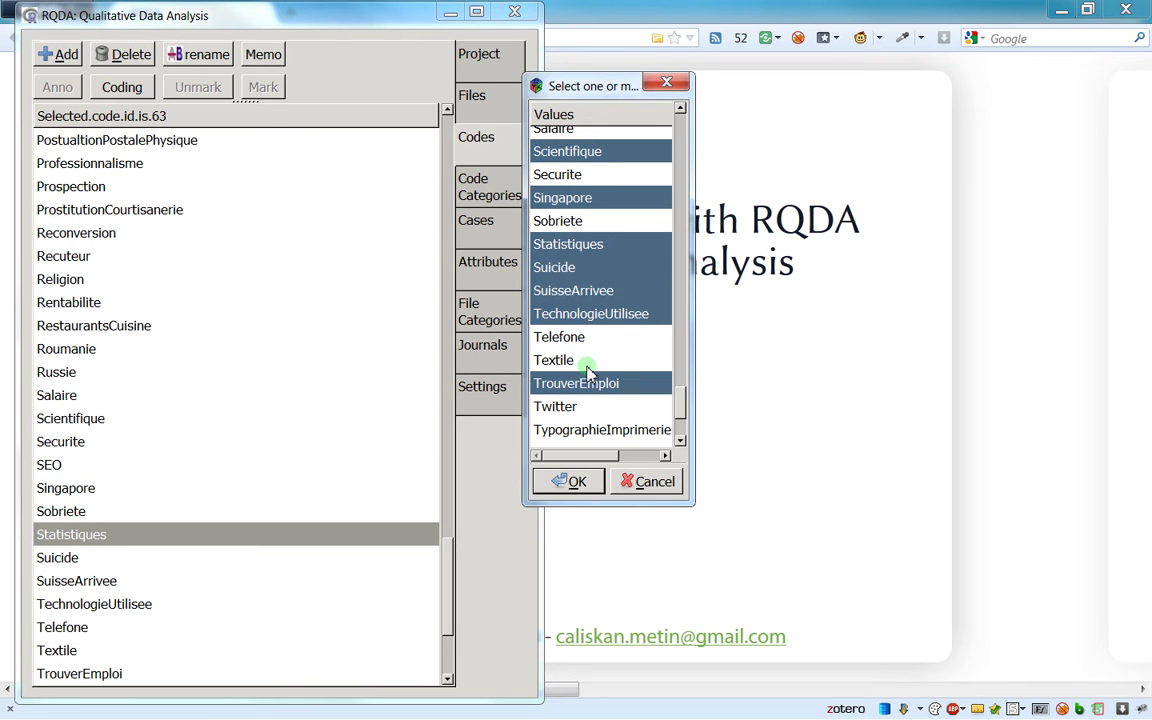
Select all codes with Ctrl+A, confirm the export, and bring FreeCommander beside RQDA
key(ctrl+a)
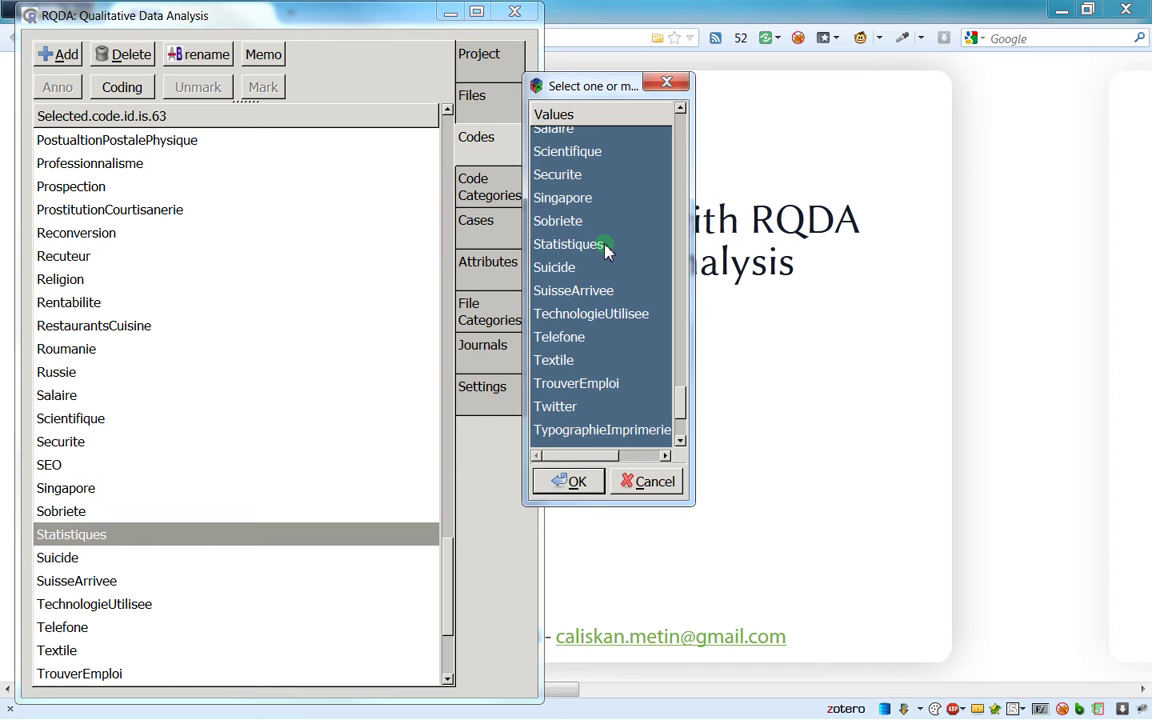
scroll(612, 210, up, 1)
scroll(612, 210, up, 20)
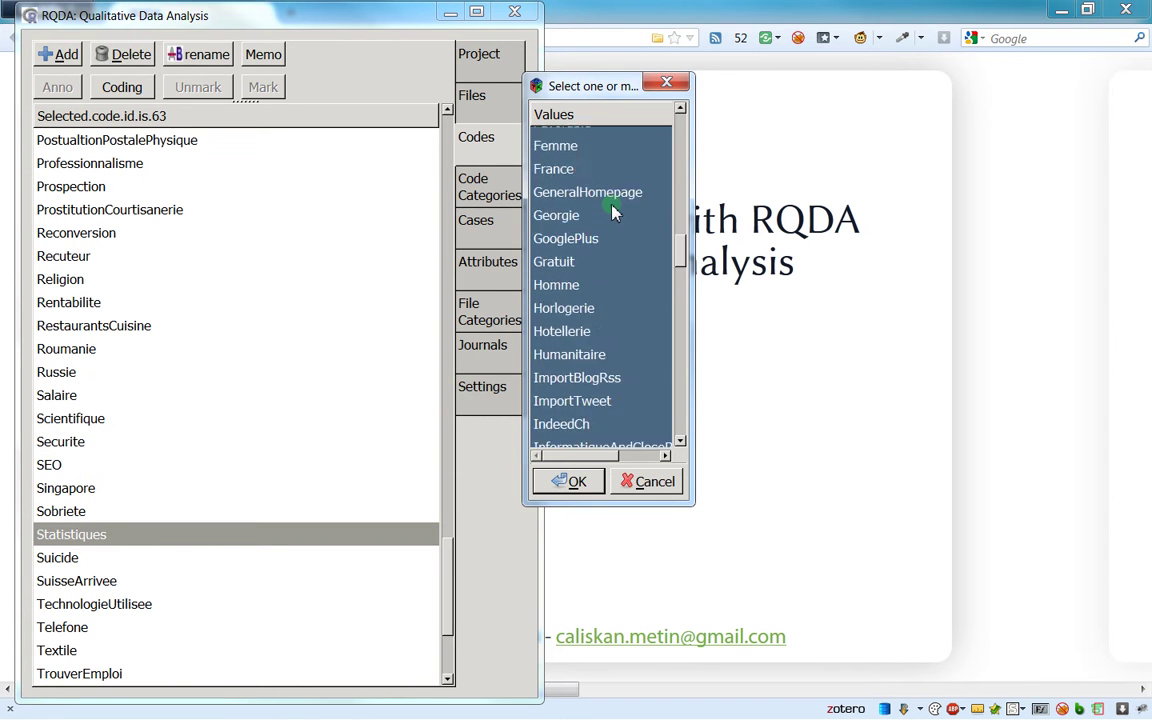
click(610, 242)
key(ctrl+a)
click(577, 481)
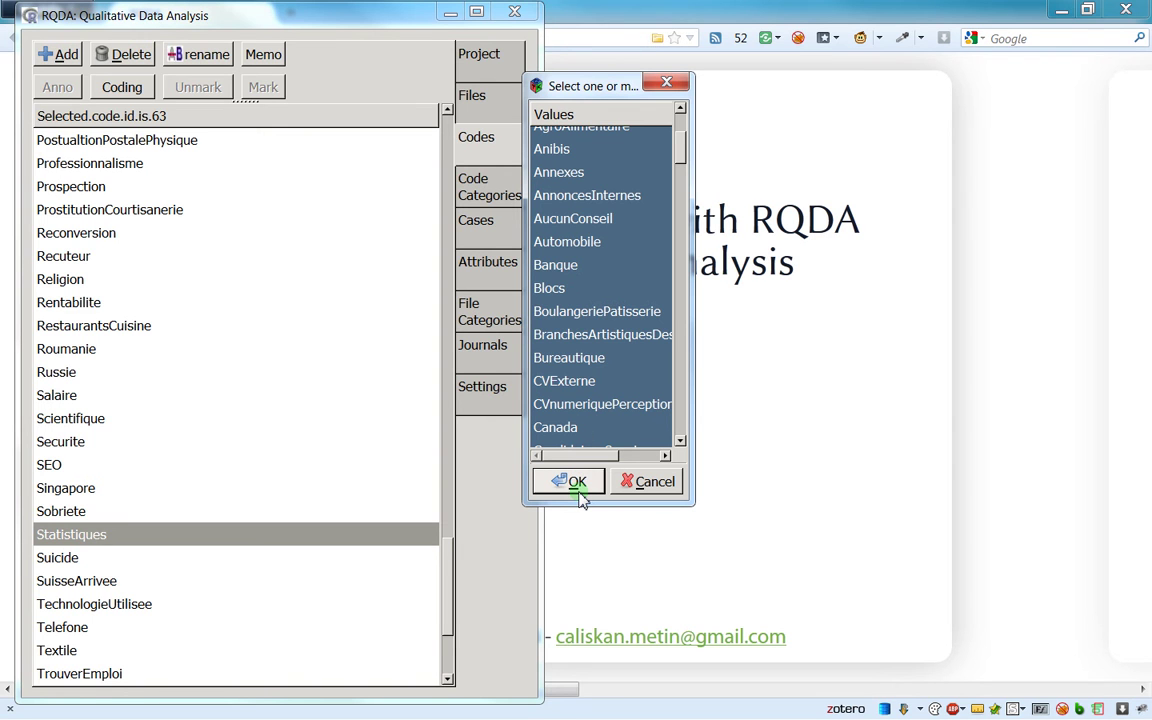
click(580, 482)
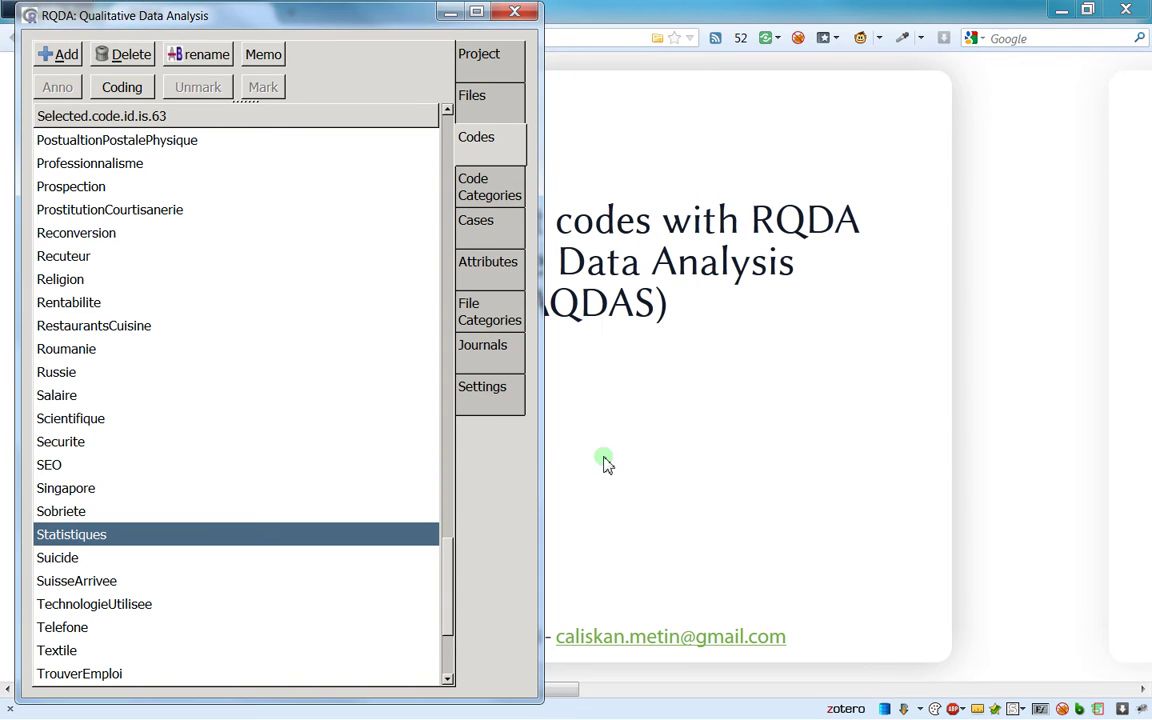
key(alt+Tab)
drag(36, 132, 954, 113)
Select FirstExportTest.html in FreeCommander and load its path in a new Firefox tab
drag(1148, 120, 1151, 120)
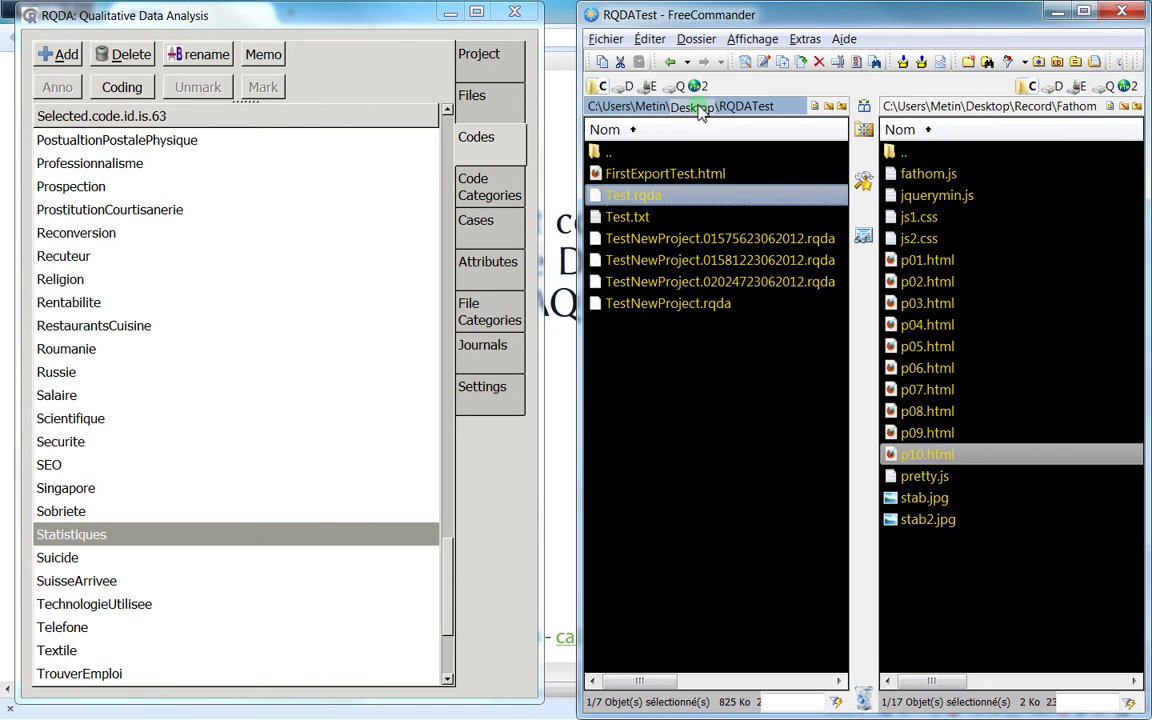
click(700, 175)
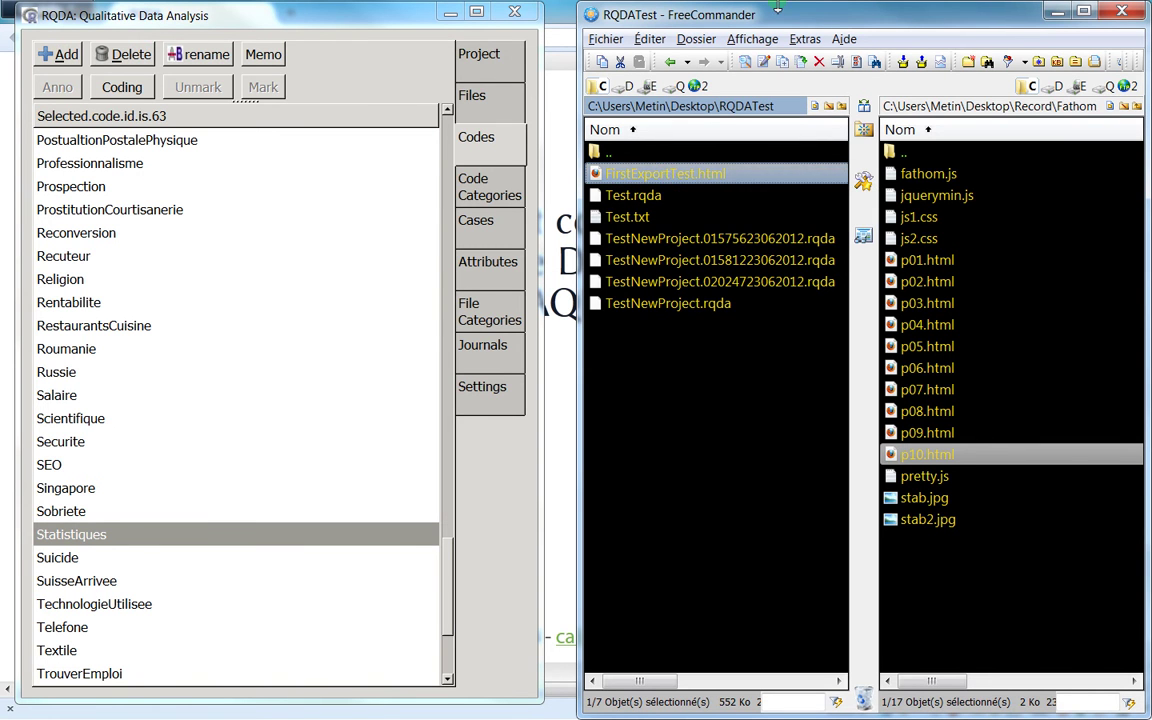
key(super+Down)
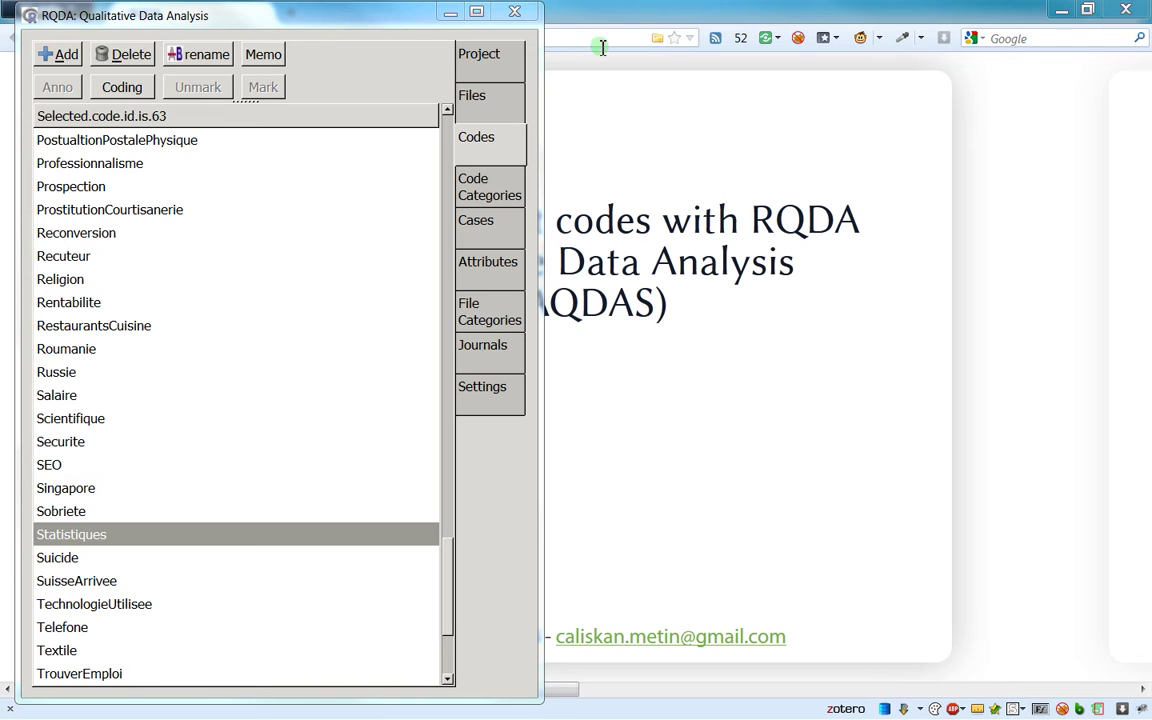
click(568, 33)
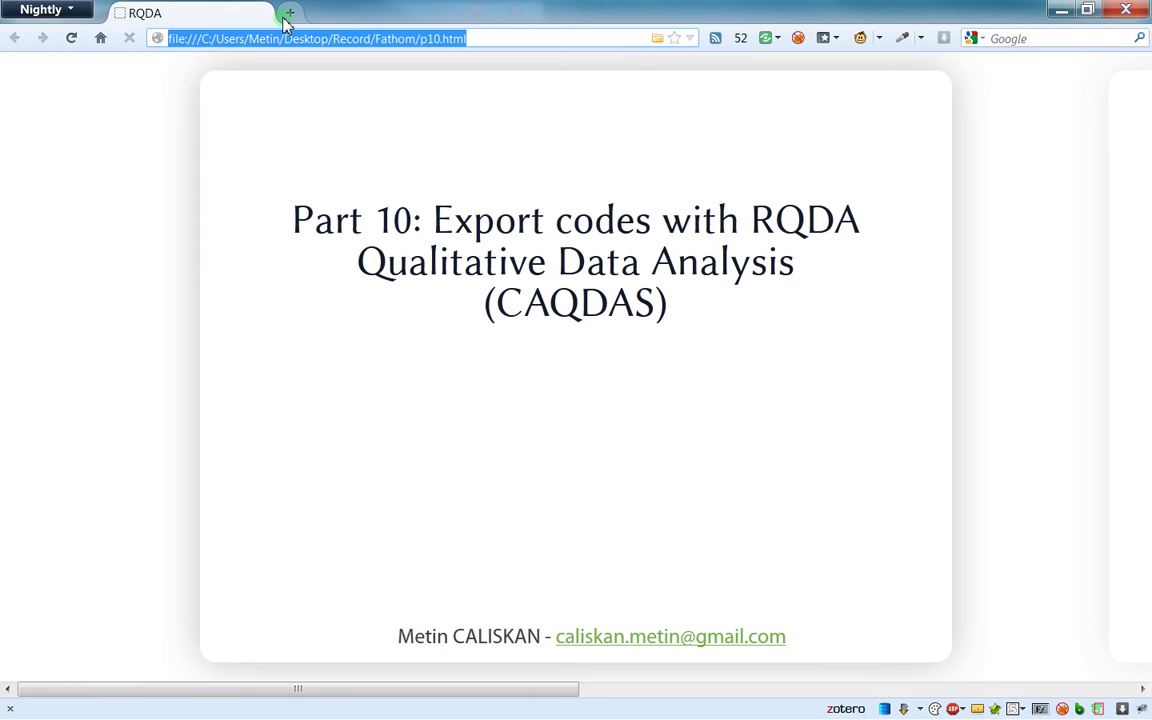
click(288, 15)
text(C:\Users\Metin\Desktop\RQDATest\FirstExportTest.html)
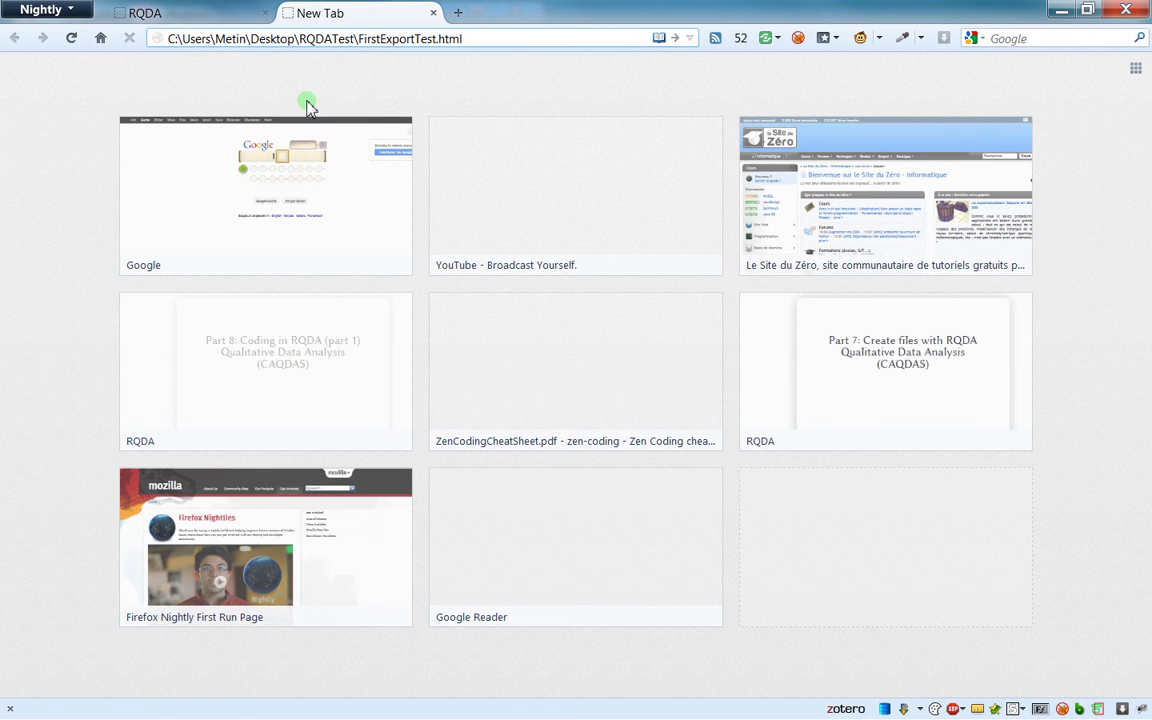
key(Return)
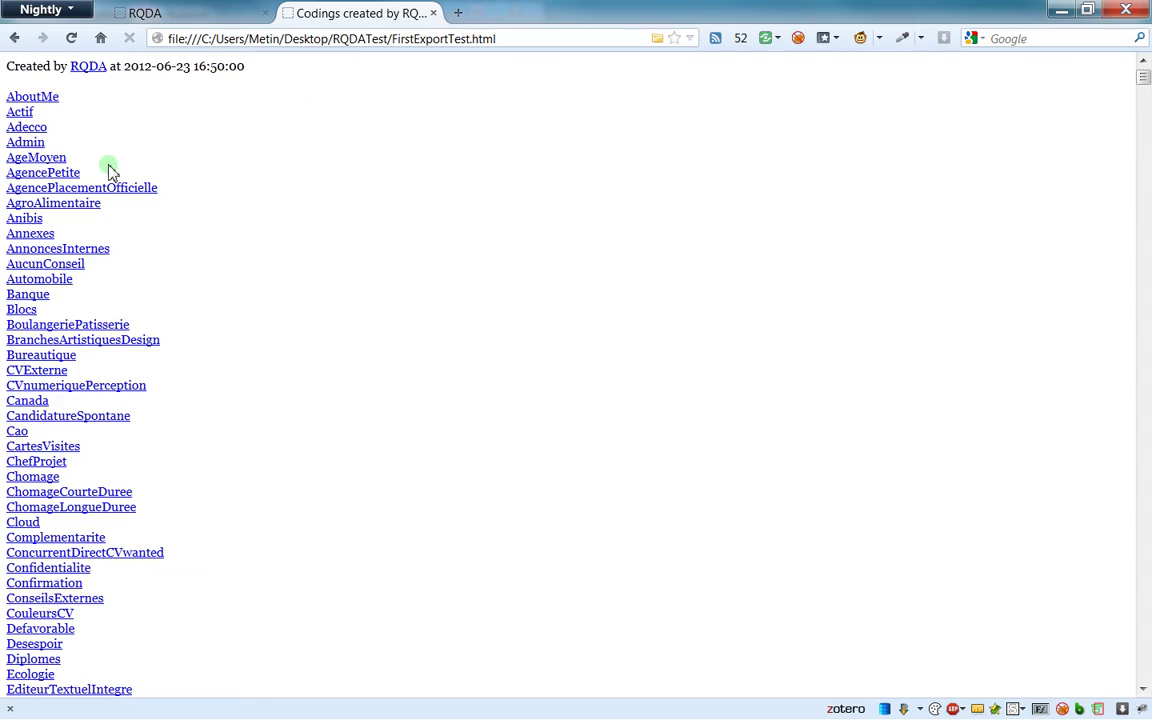
scroll(109, 170, down, 10)
scroll(109, 170, down, 15)
scroll(348, 250, down, 10)
scroll(348, 250, down, 20)
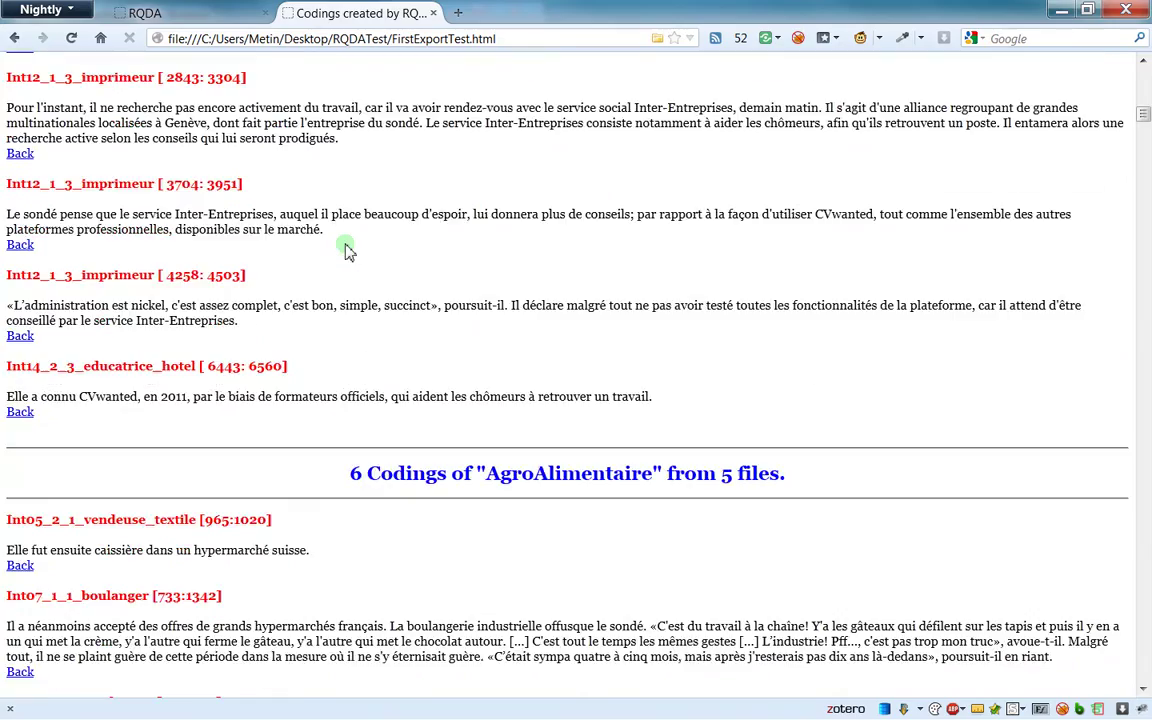
scroll(348, 250, down, 15)
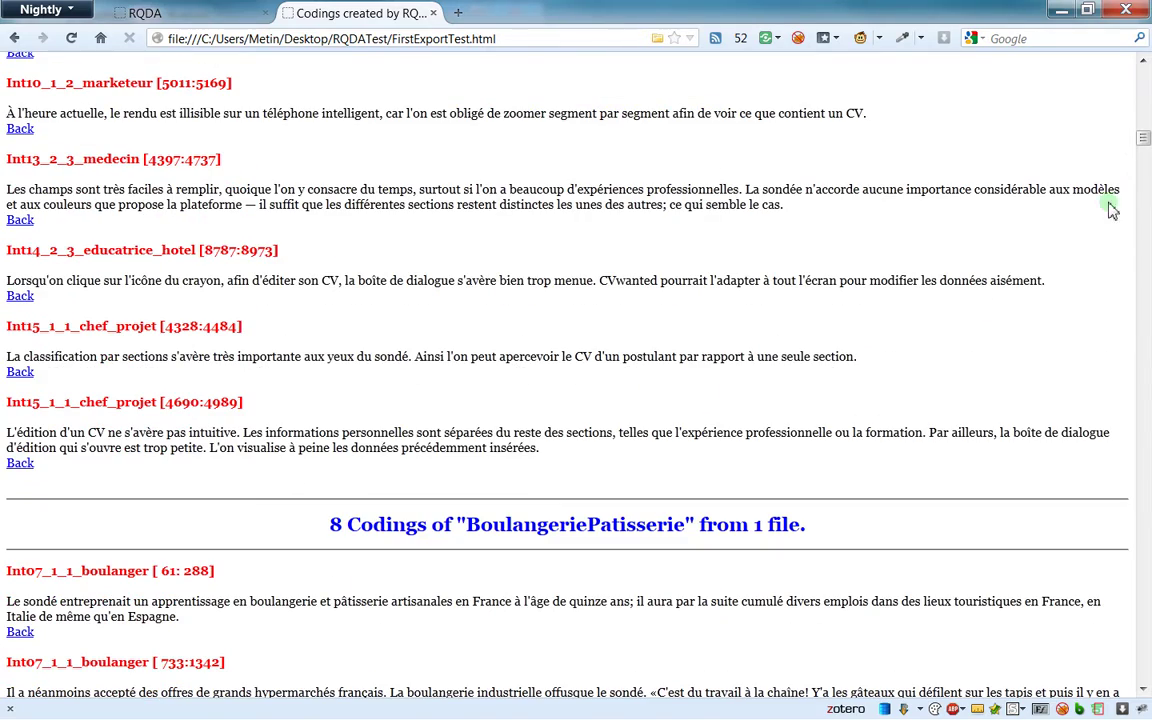
drag(1143, 143, 1116, 23)
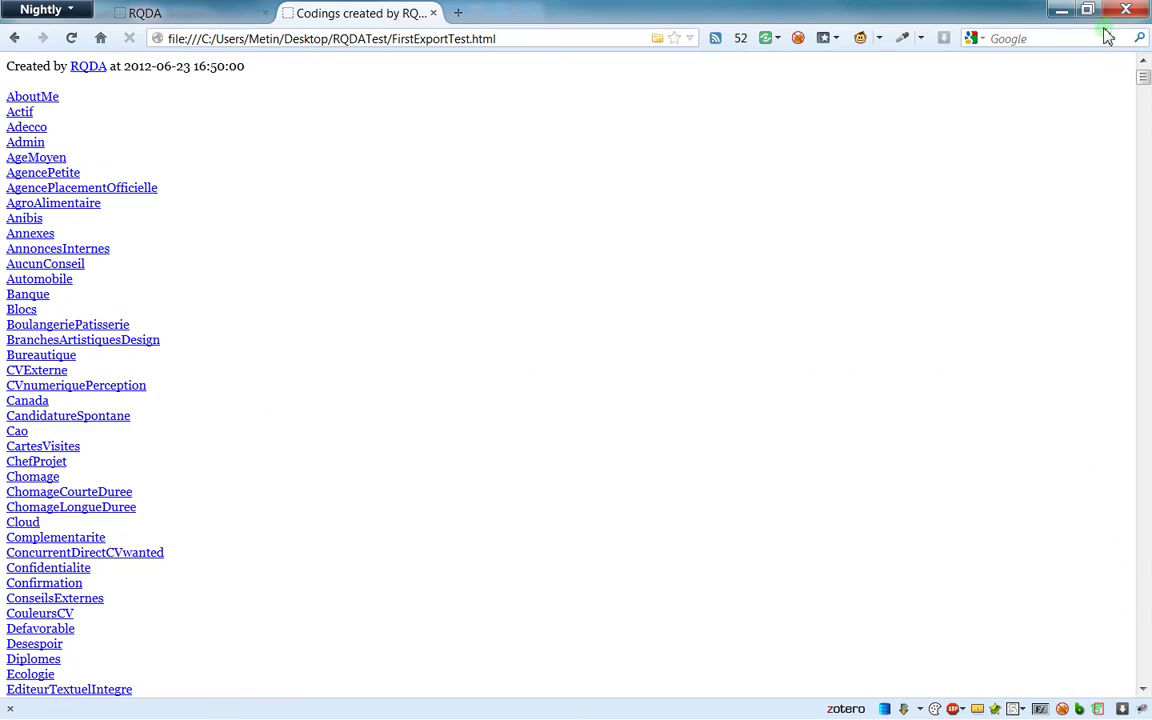
scroll(193, 195, down, 3)
scroll(154, 206, up, 3)
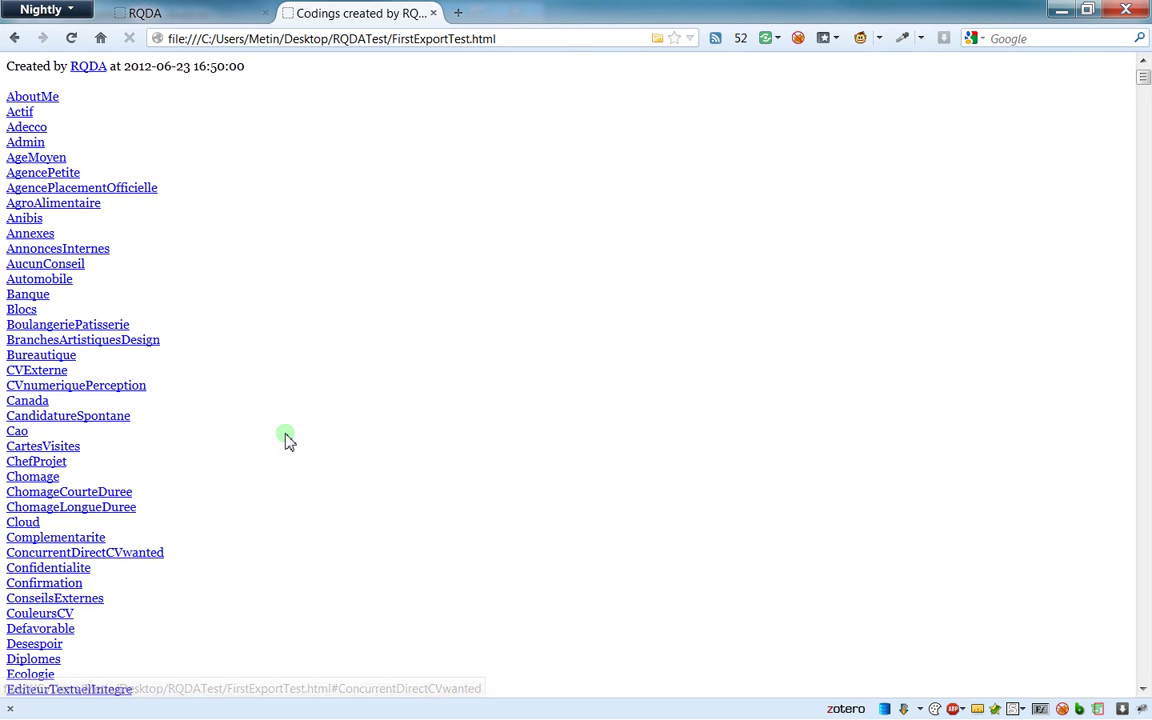
scroll(287, 438, down, 5)
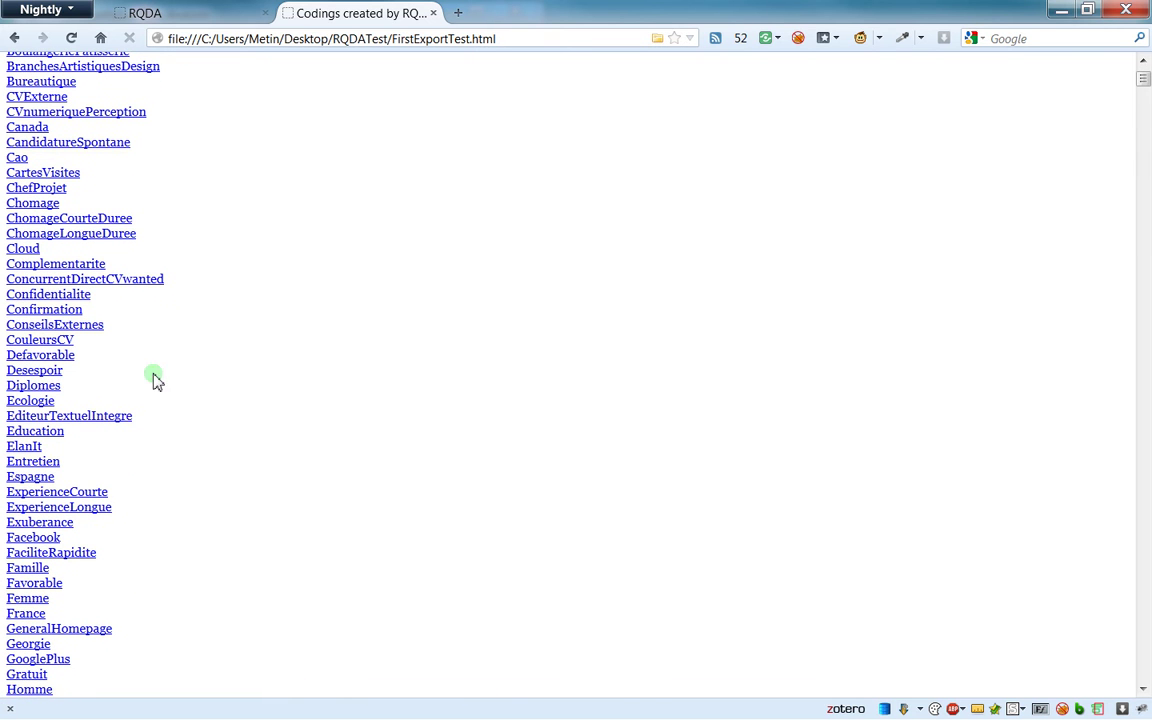
Jump to the Education codings and select its heading and educatrice_hotel codings, then deselect
click(40, 437)
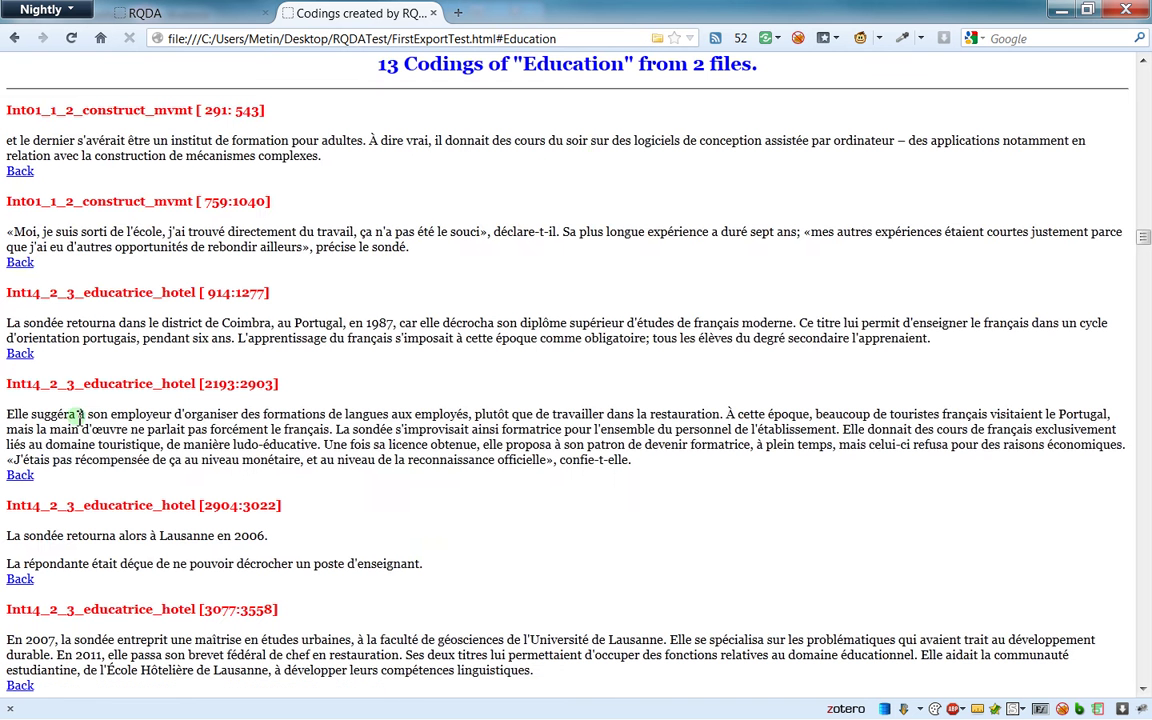
drag(372, 66, 748, 90)
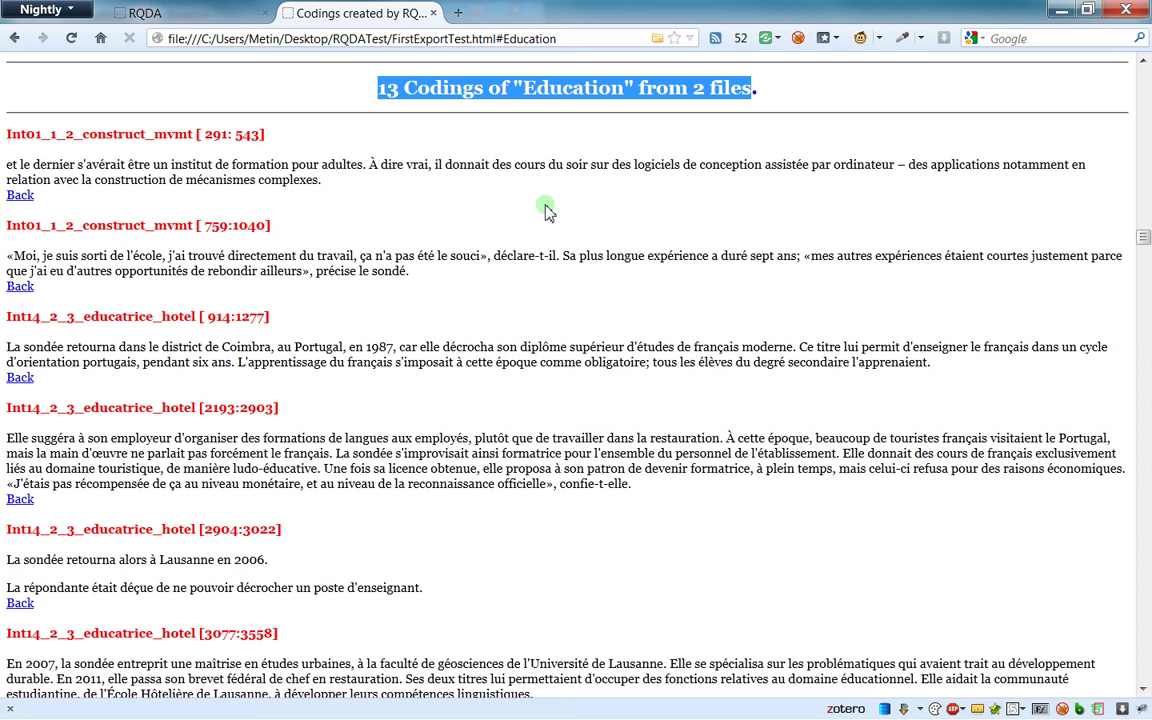
click(476, 108)
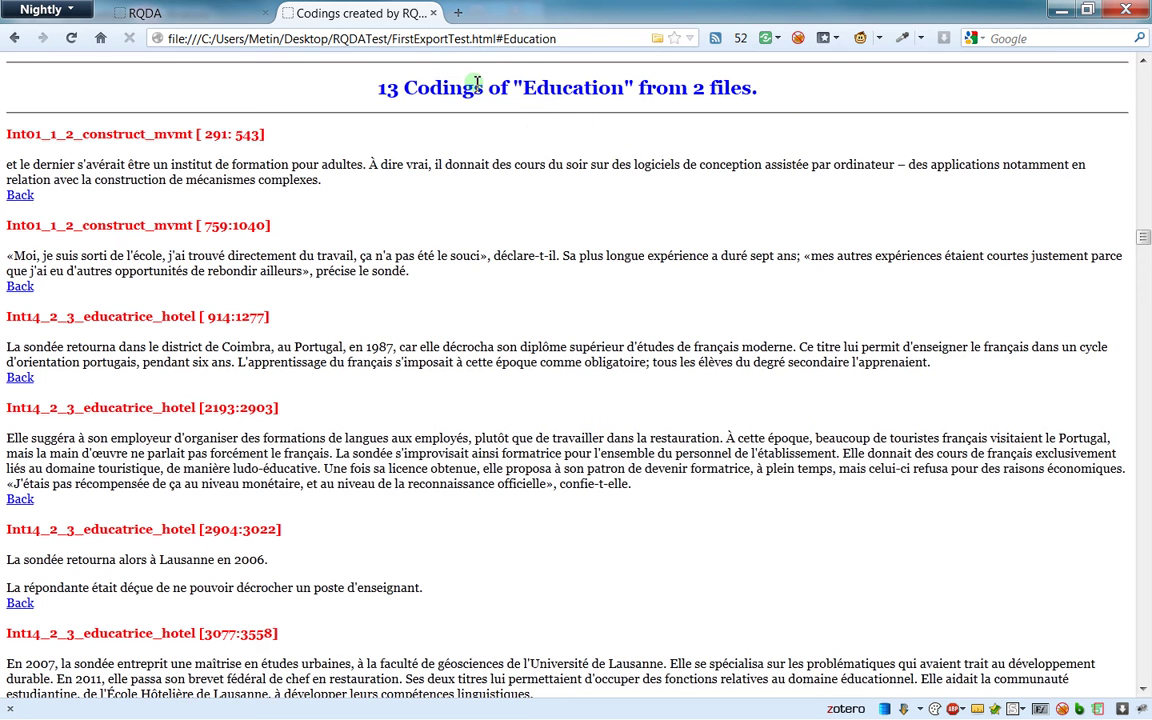
drag(757, 96, 600, 88)
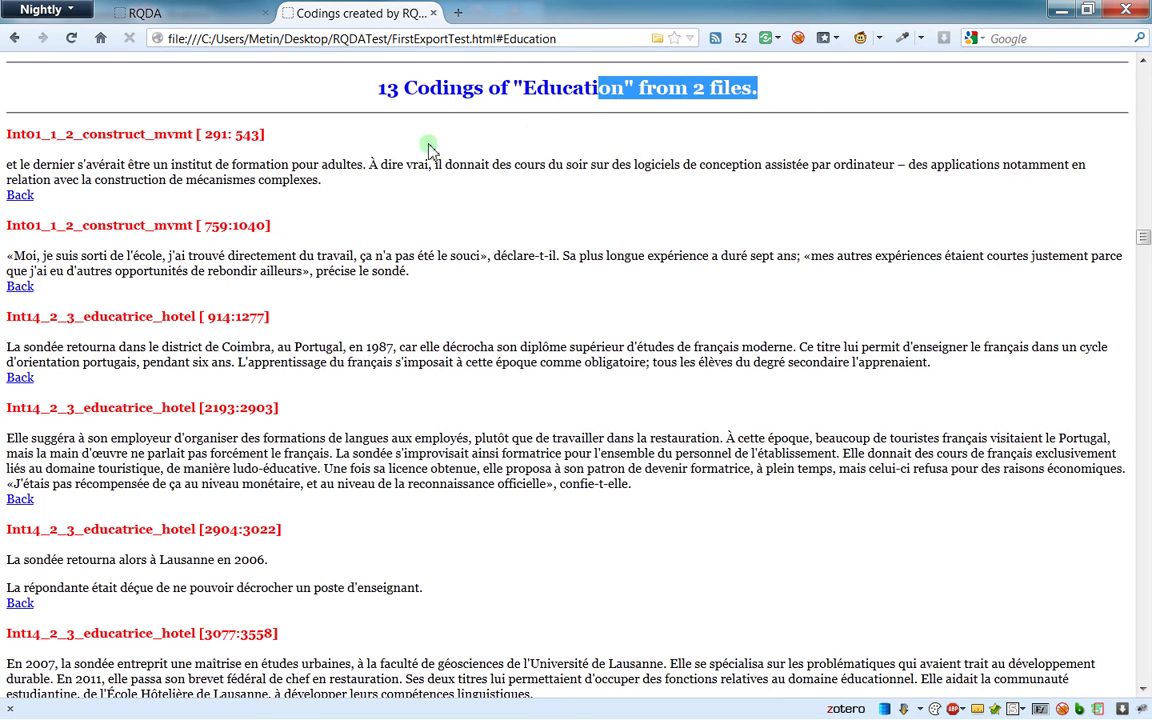
drag(14, 132, 80, 289)
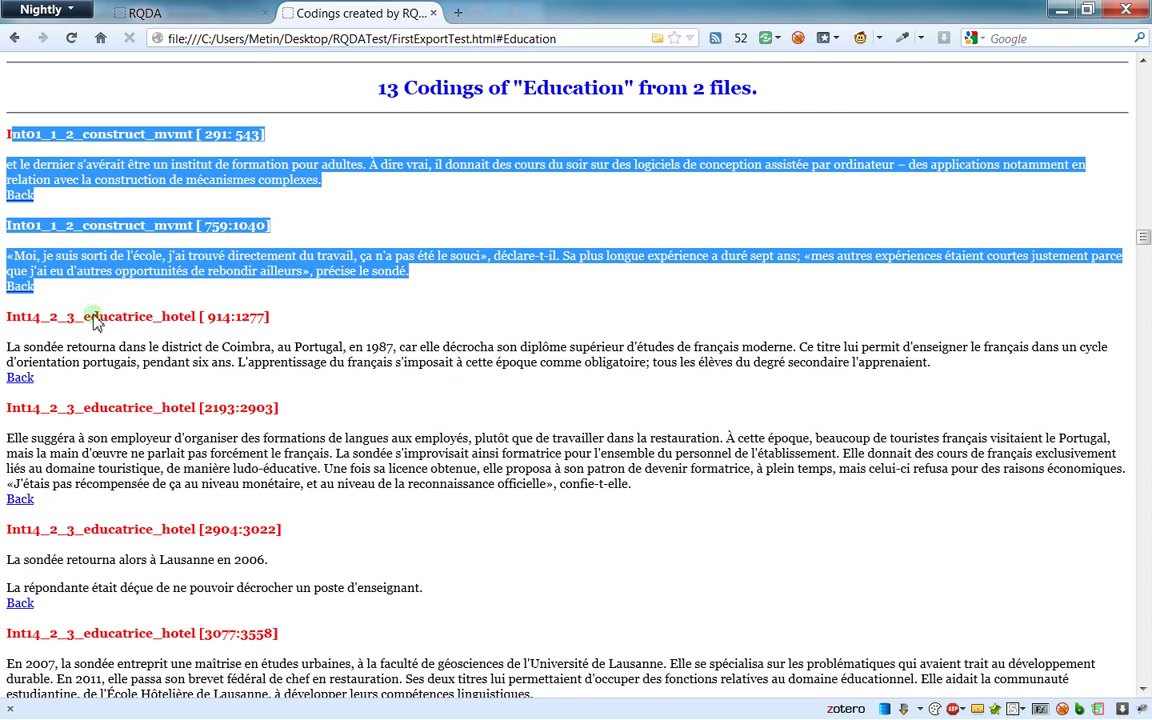
drag(14, 316, 68, 634)
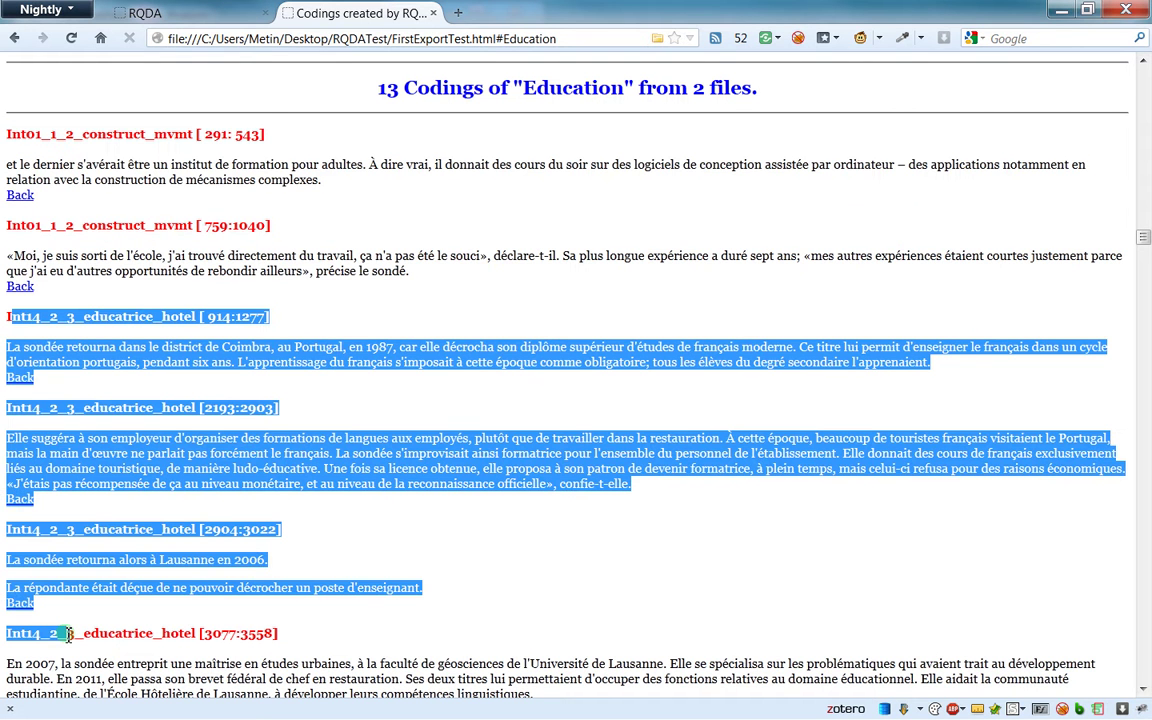
click(253, 313)
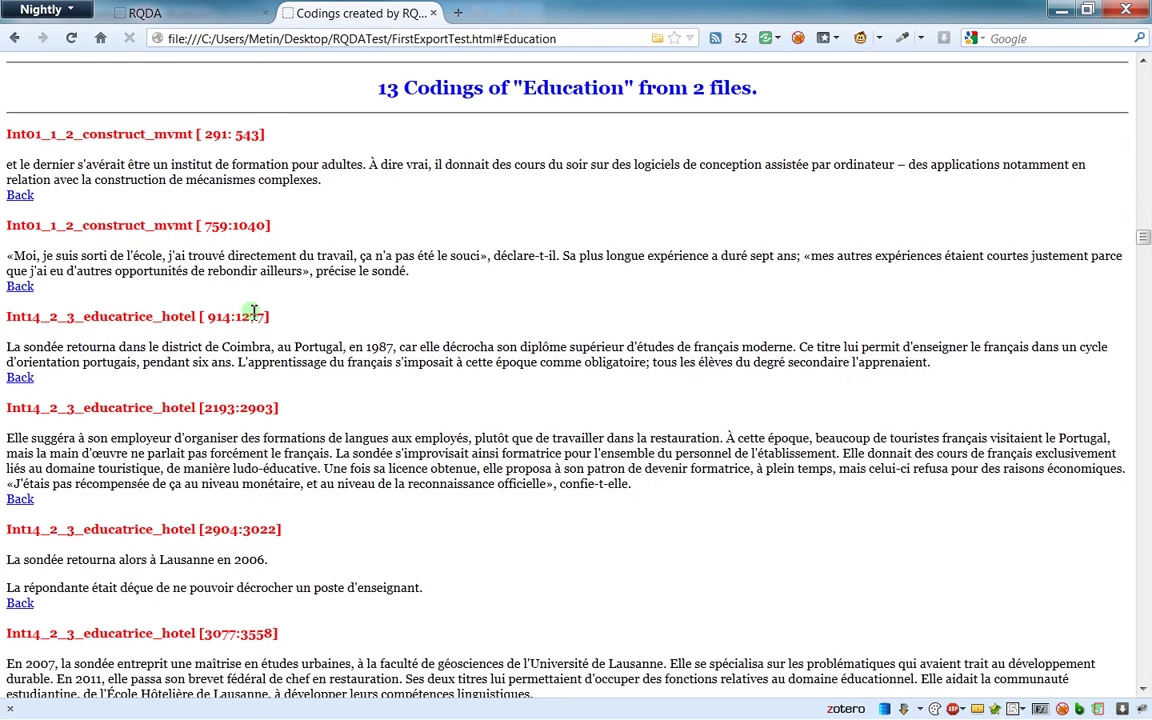
Return to the code-name list and follow the credit link to the RQDA website
click(20, 287)
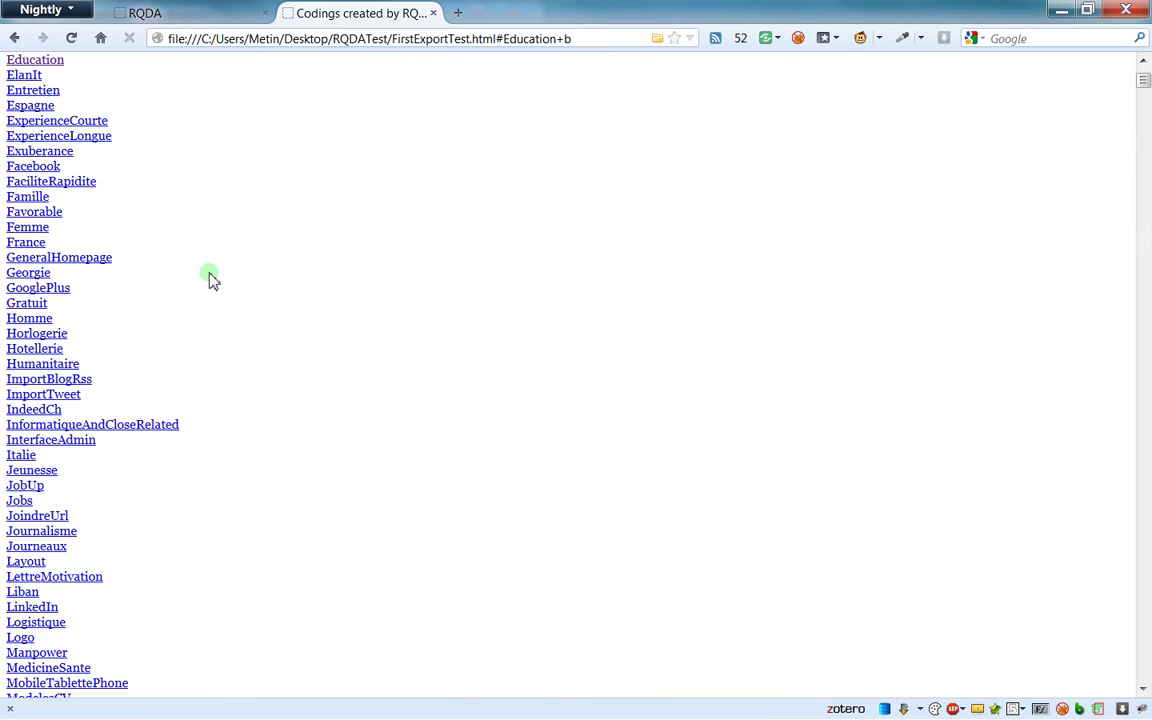
scroll(208, 249, up, 3)
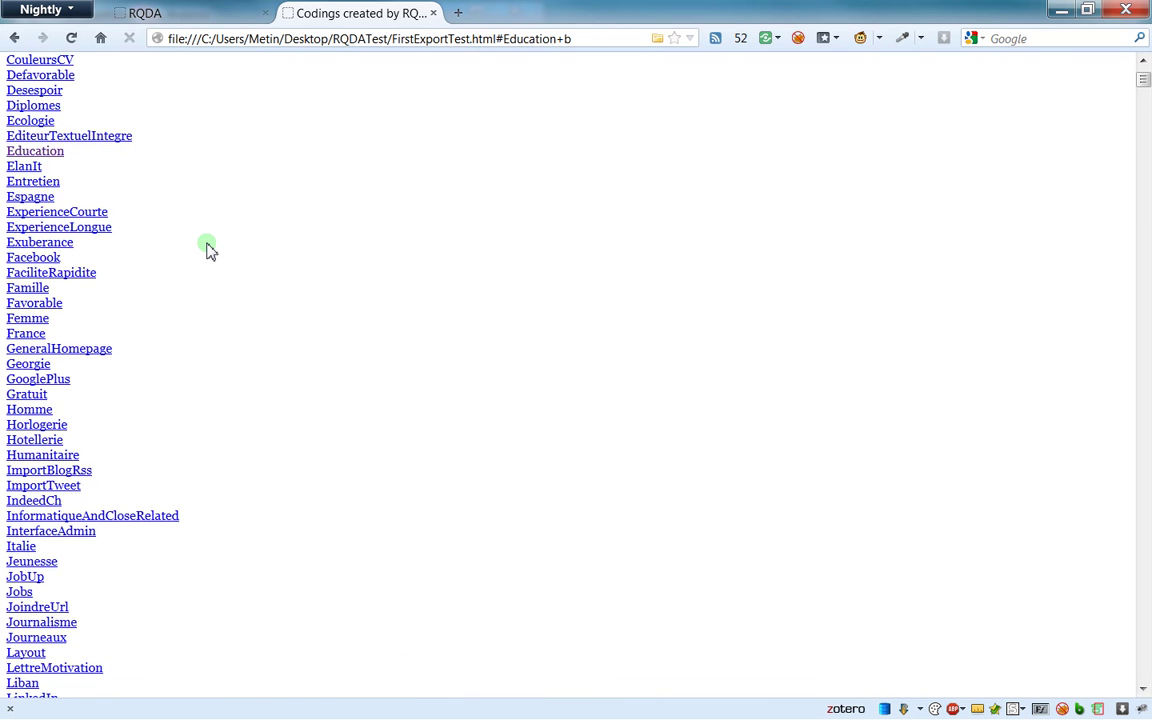
scroll(208, 249, up, 8)
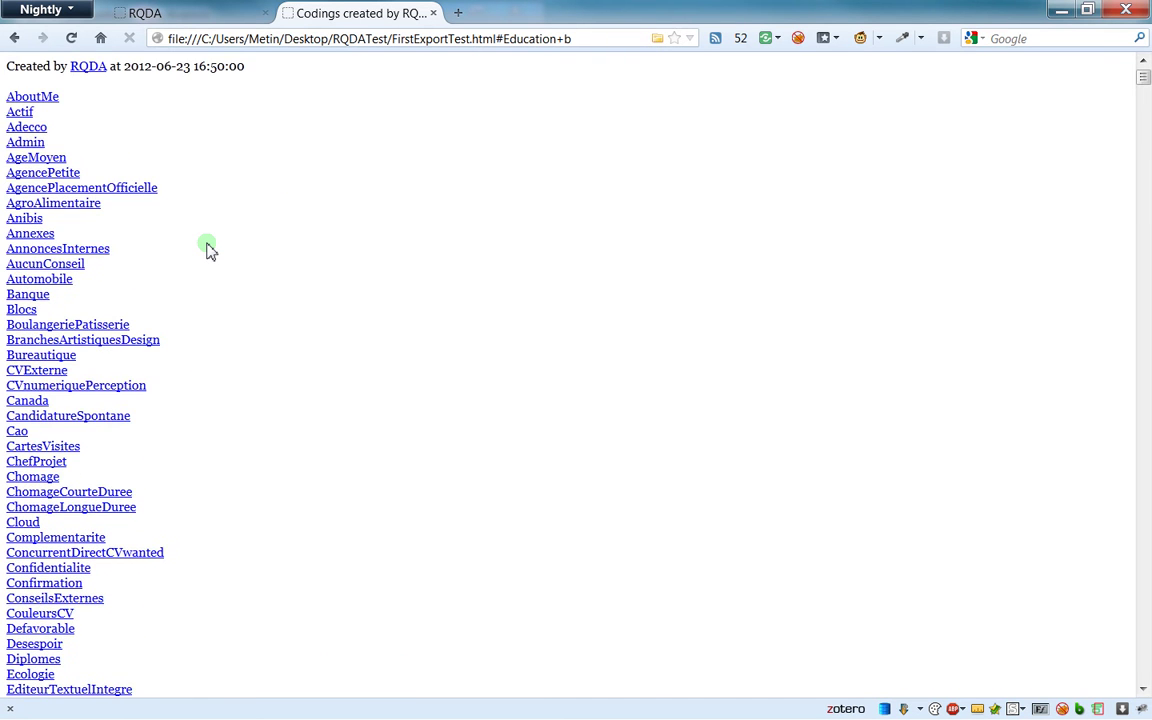
click(99, 74)
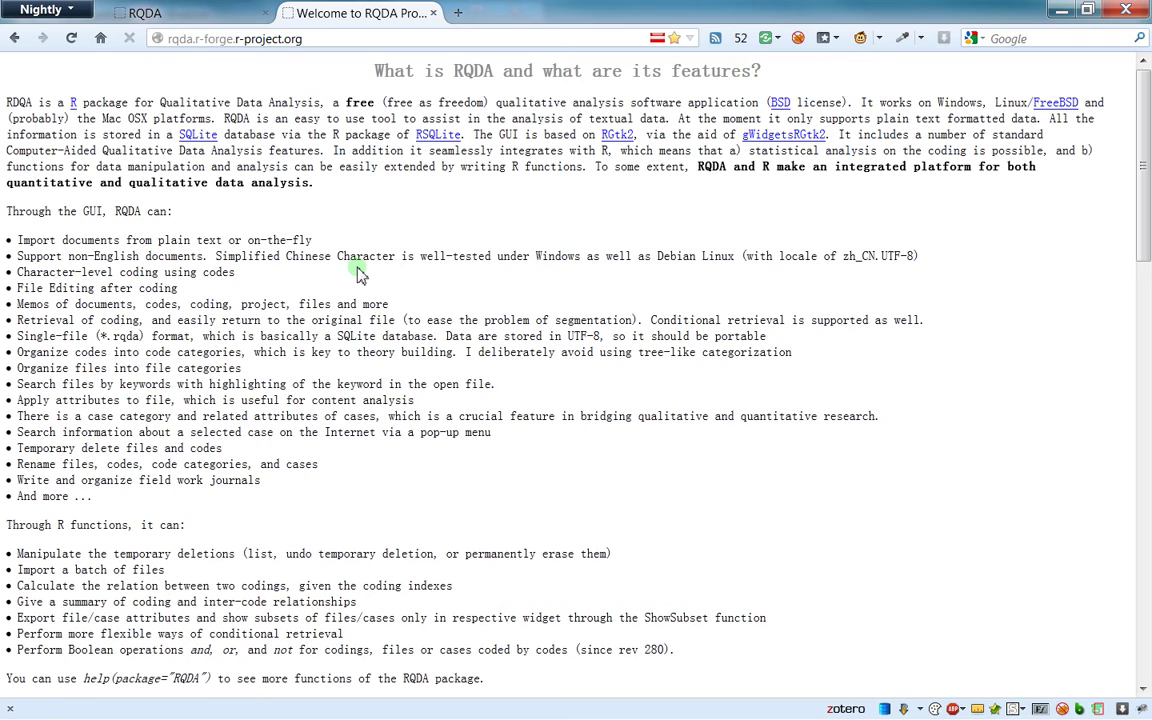
Go back to the export, select its creation date, and scroll to the AboutMe codings
key(alt+Left)
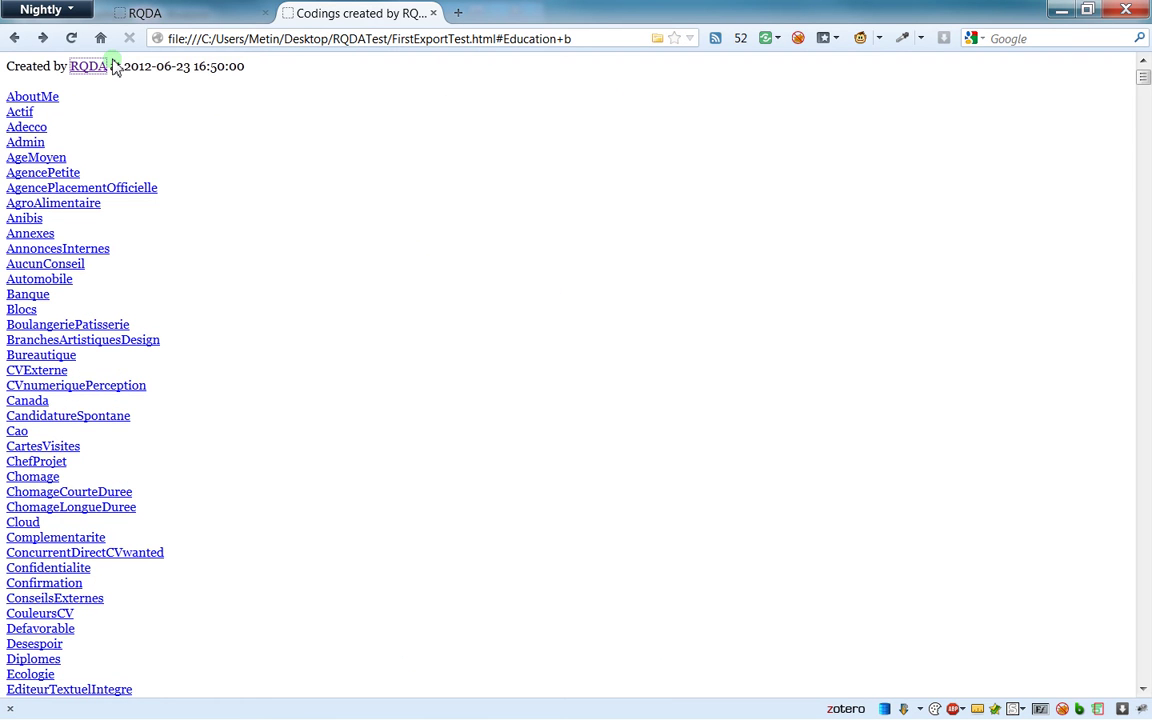
drag(131, 70, 290, 95)
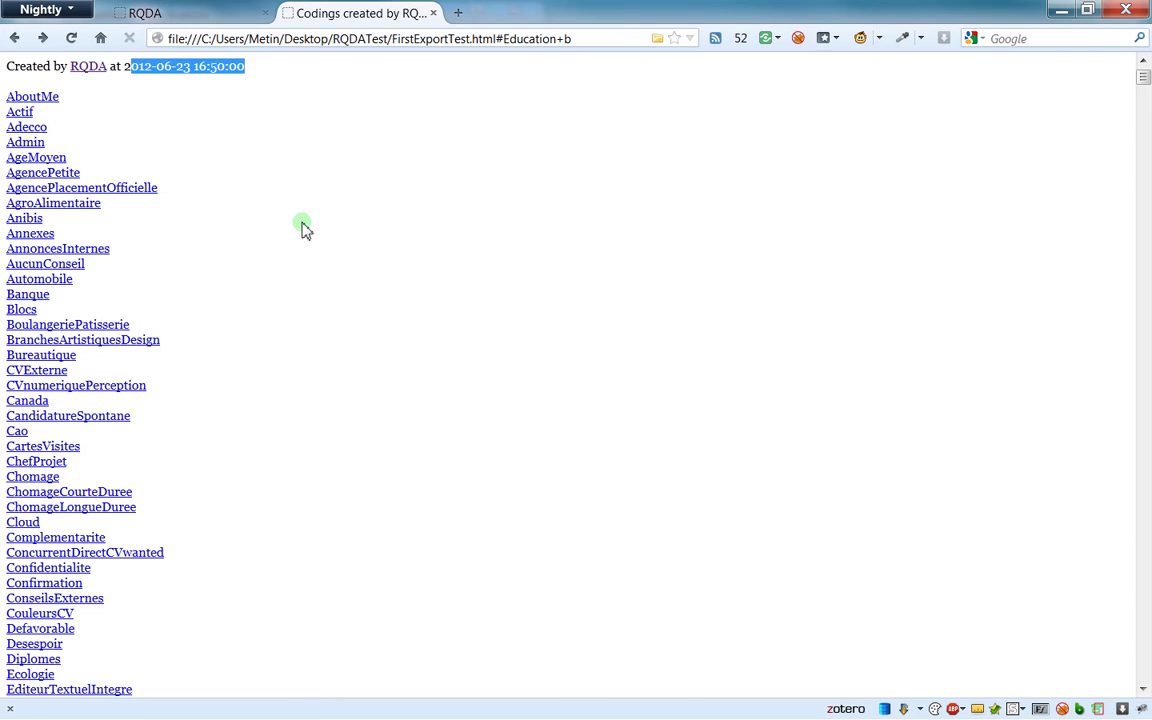
scroll(307, 207, down, 12)
scroll(305, 228, down, 10)
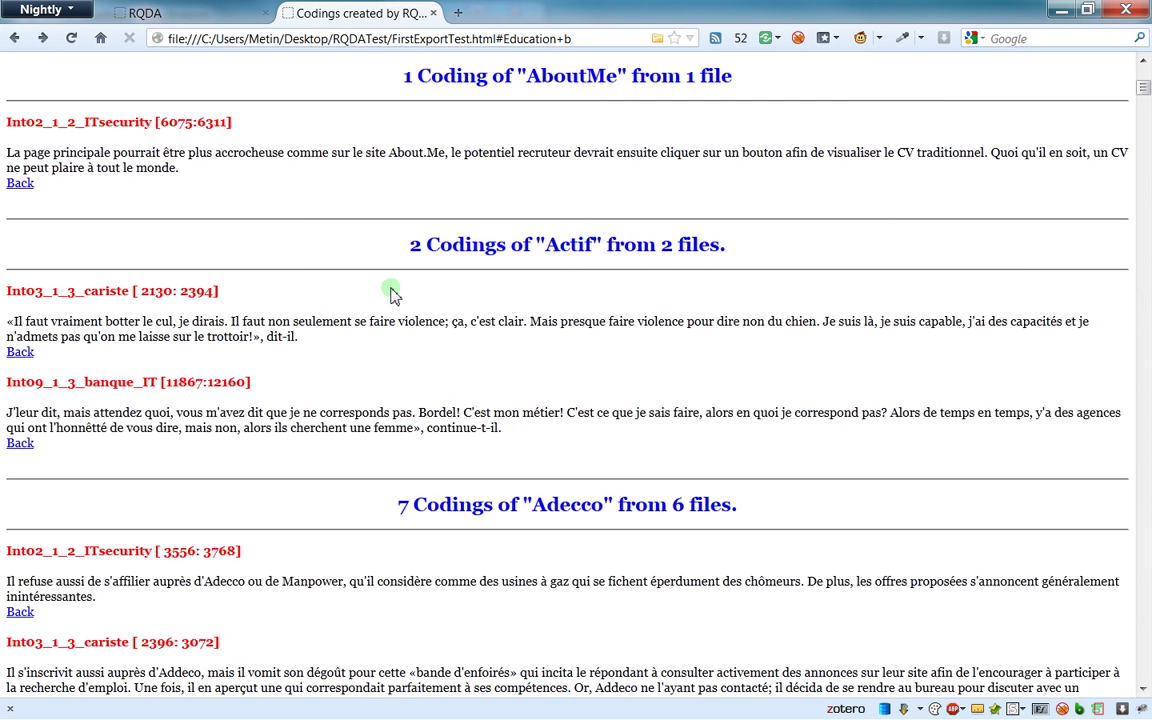
click(40, 10)
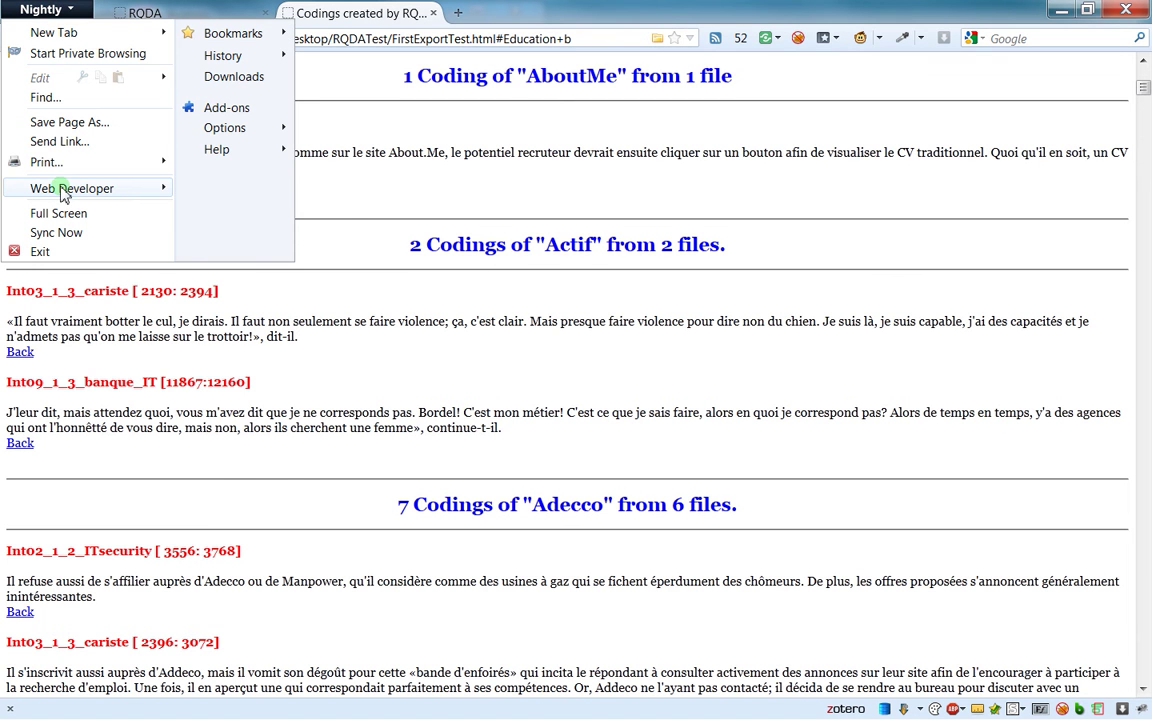
Open the print preview of FirstExportTest.html and set Page Setup orientation to Portrait
mouse_move(62, 193)
mouse_move(63, 170)
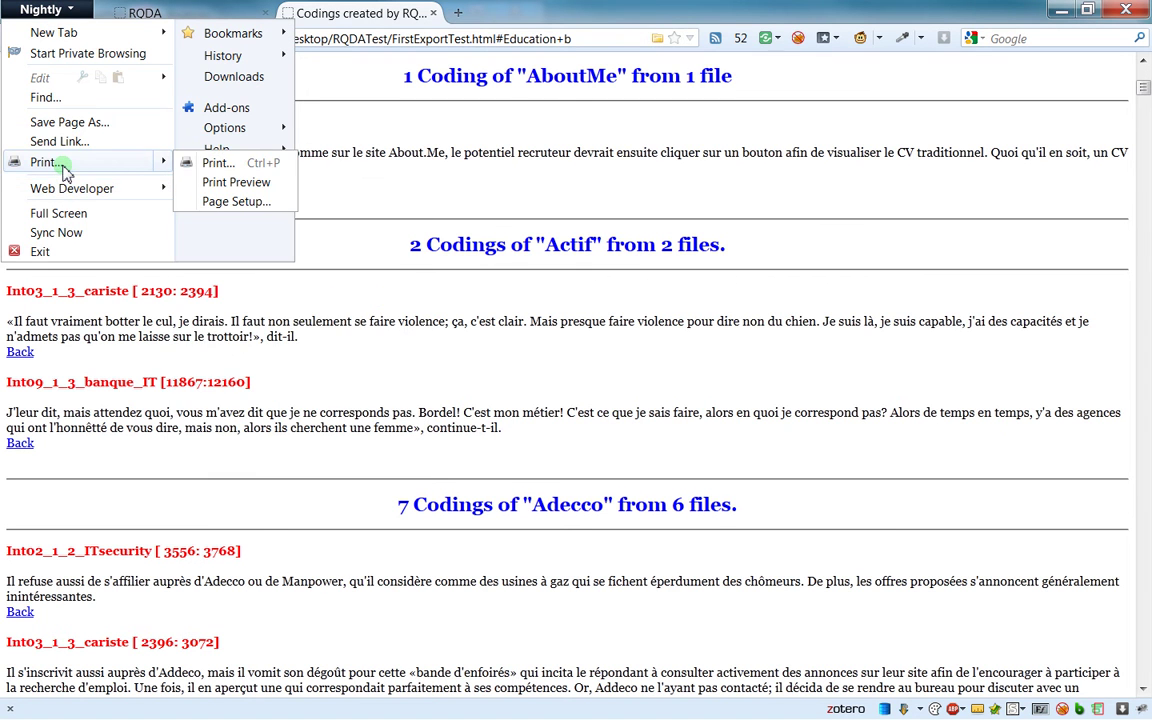
click(236, 184)
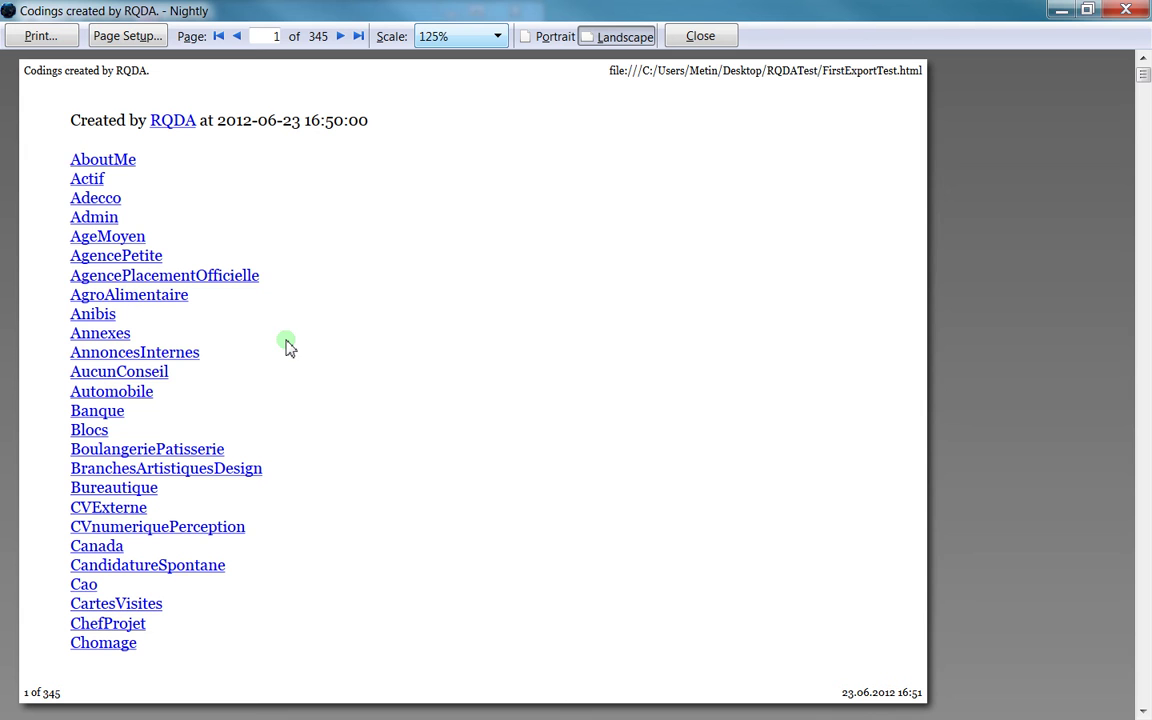
click(150, 36)
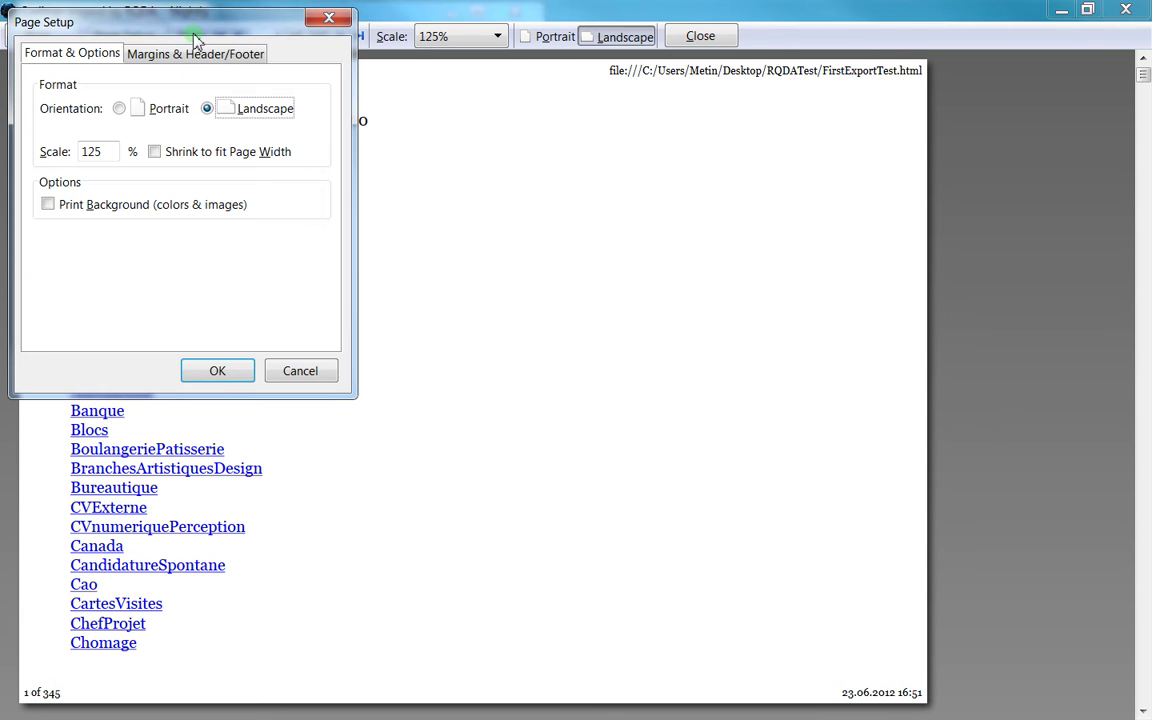
click(163, 112)
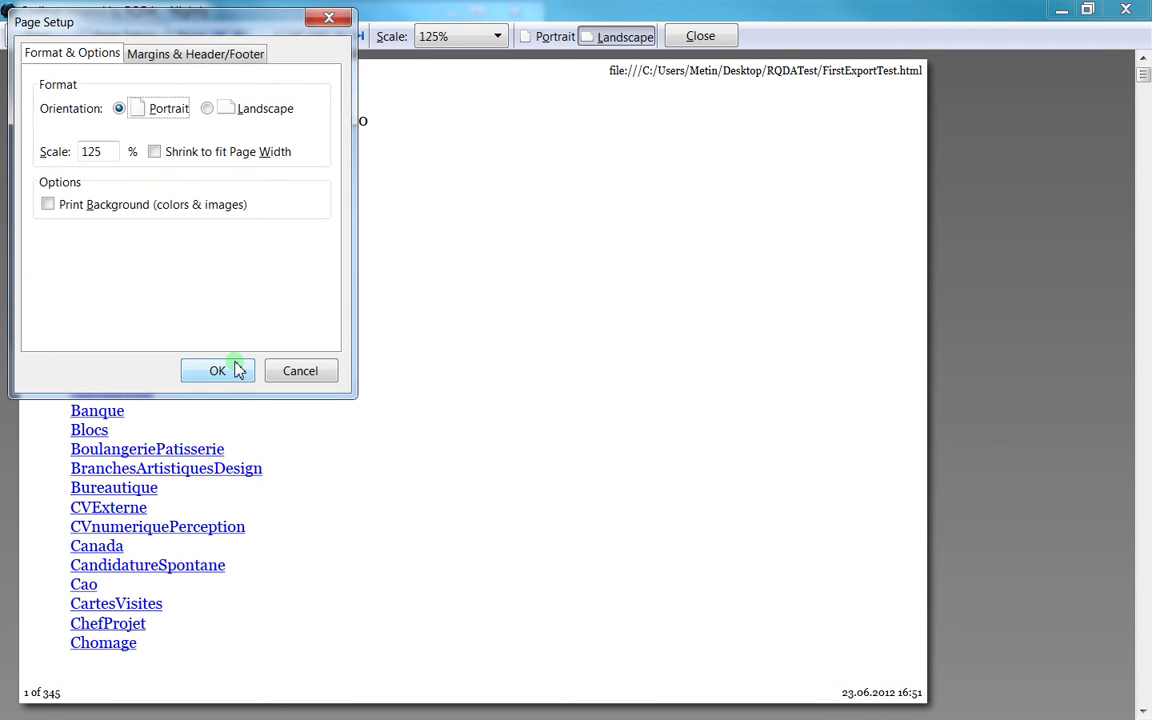
click(232, 369)
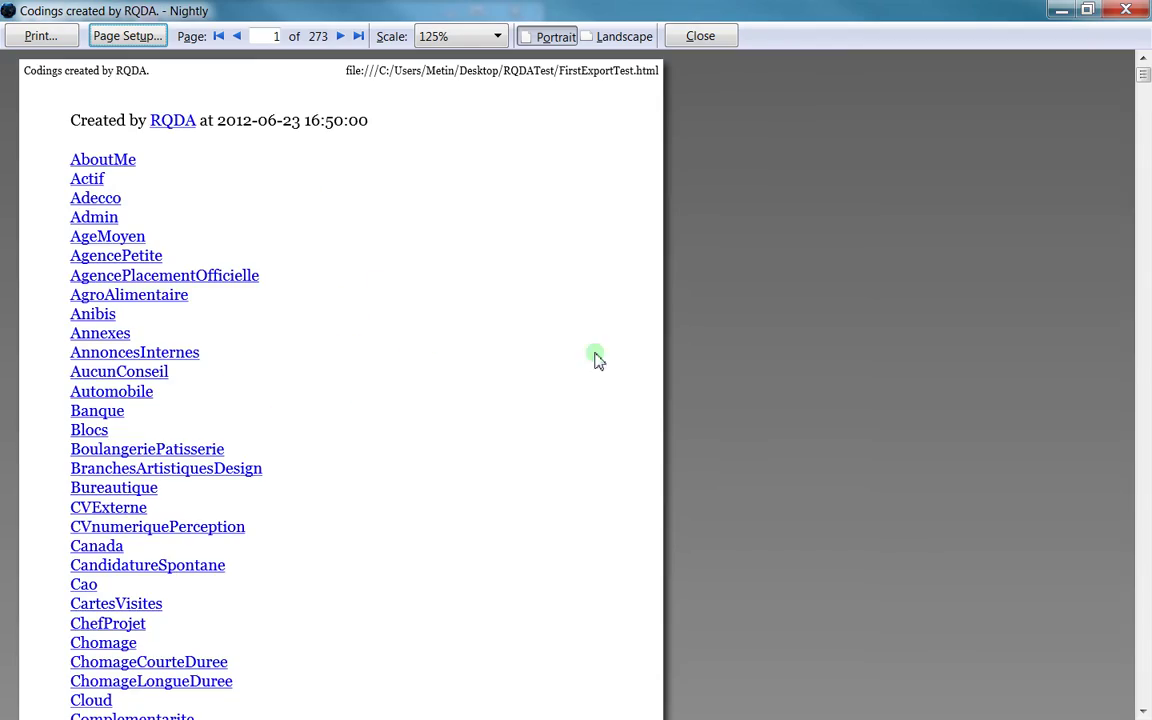
scroll(313, 303, down, 3)
scroll(313, 303, down, 20)
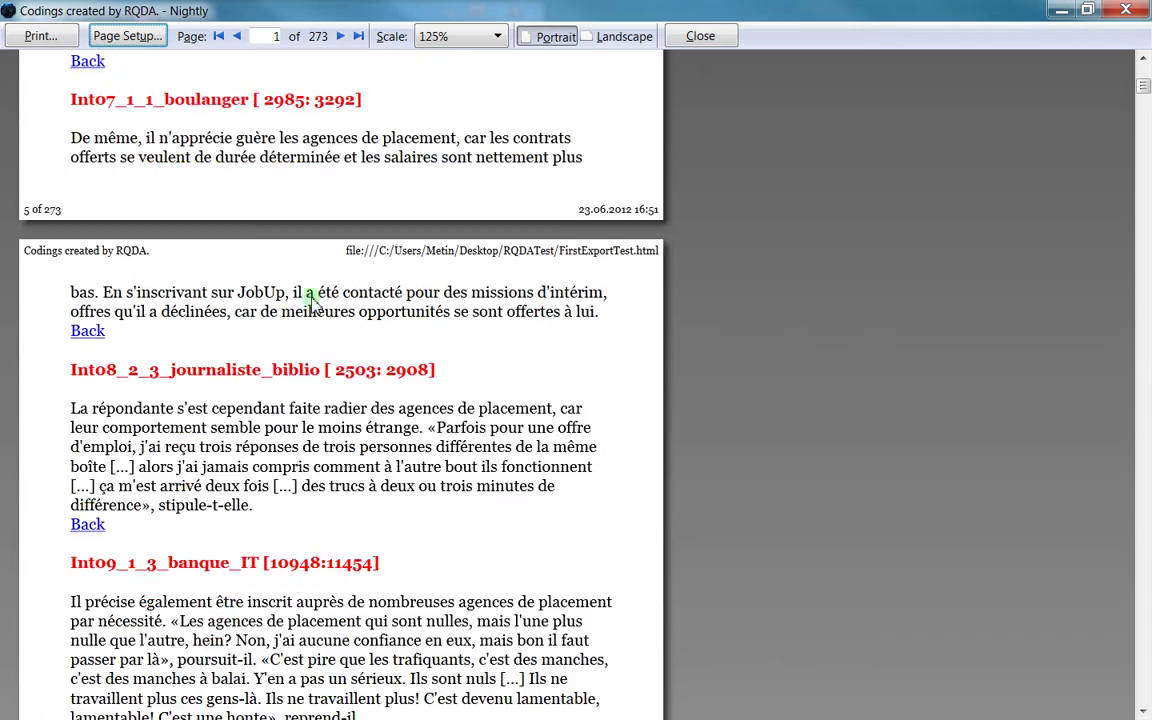
scroll(313, 303, down, 20)
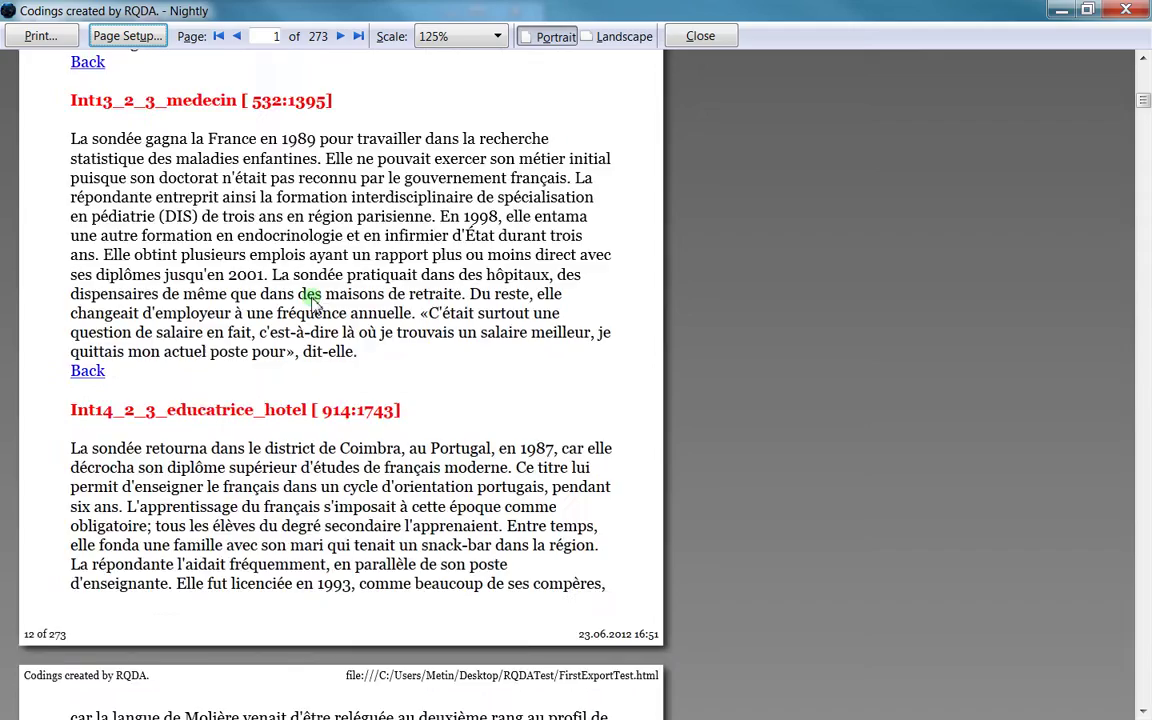
scroll(313, 303, down, 20)
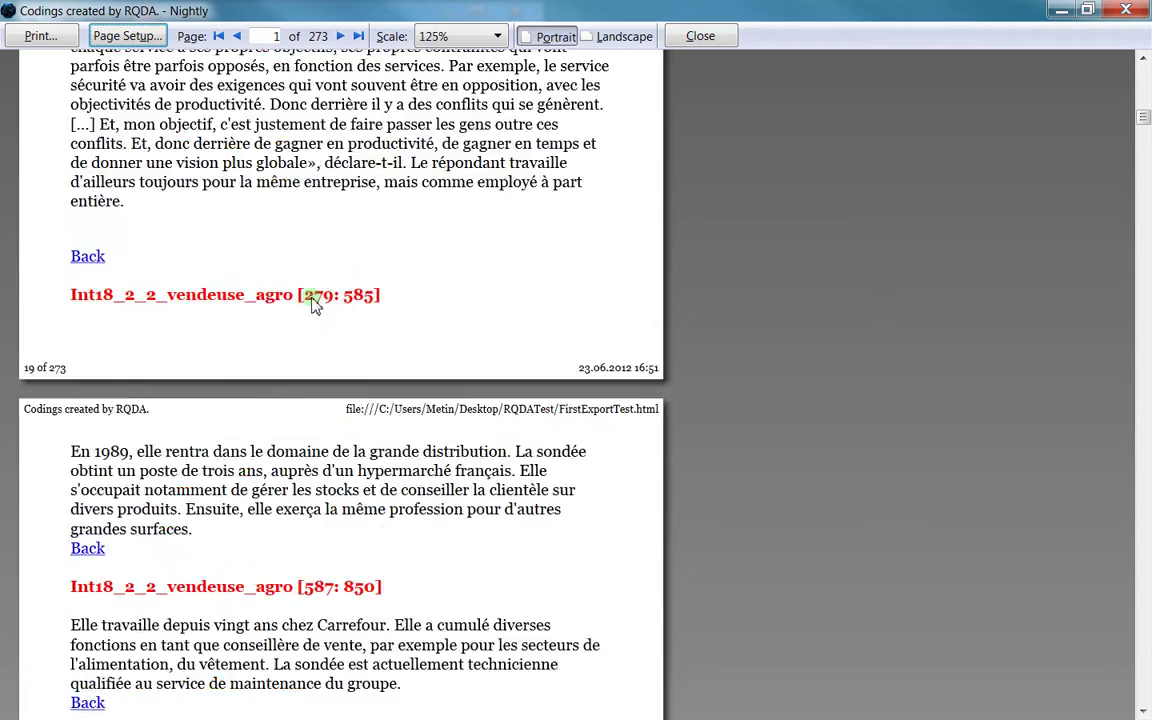
scroll(313, 303, down, 20)
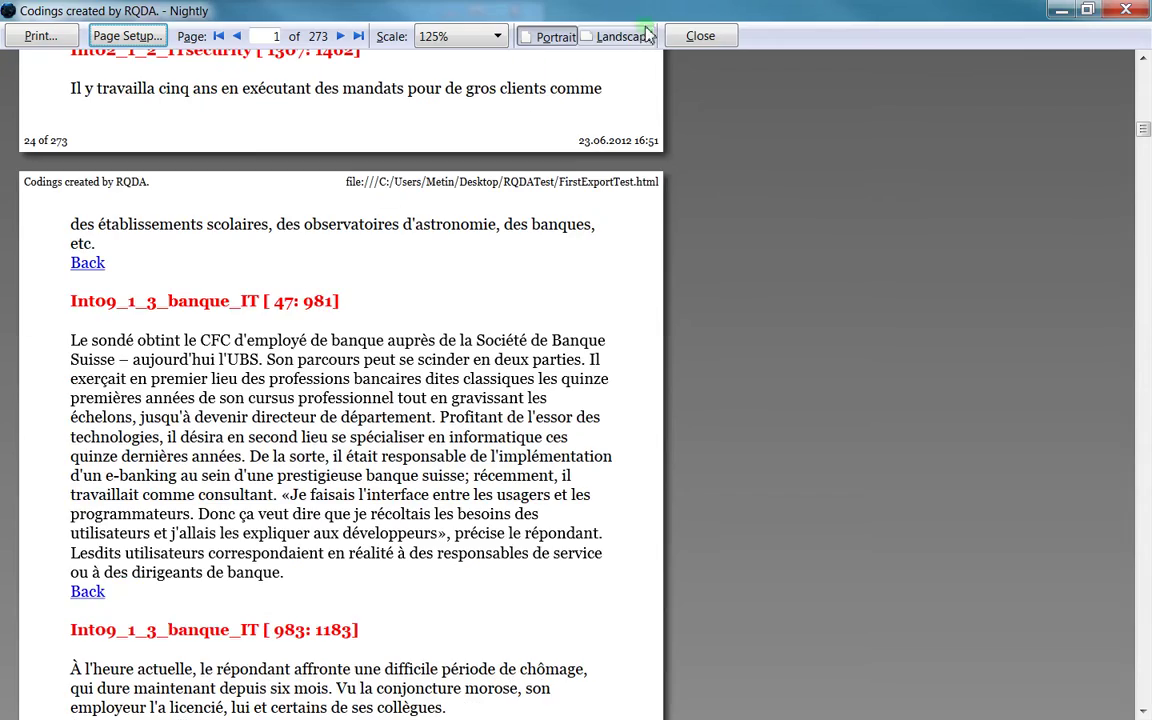
click(700, 36)
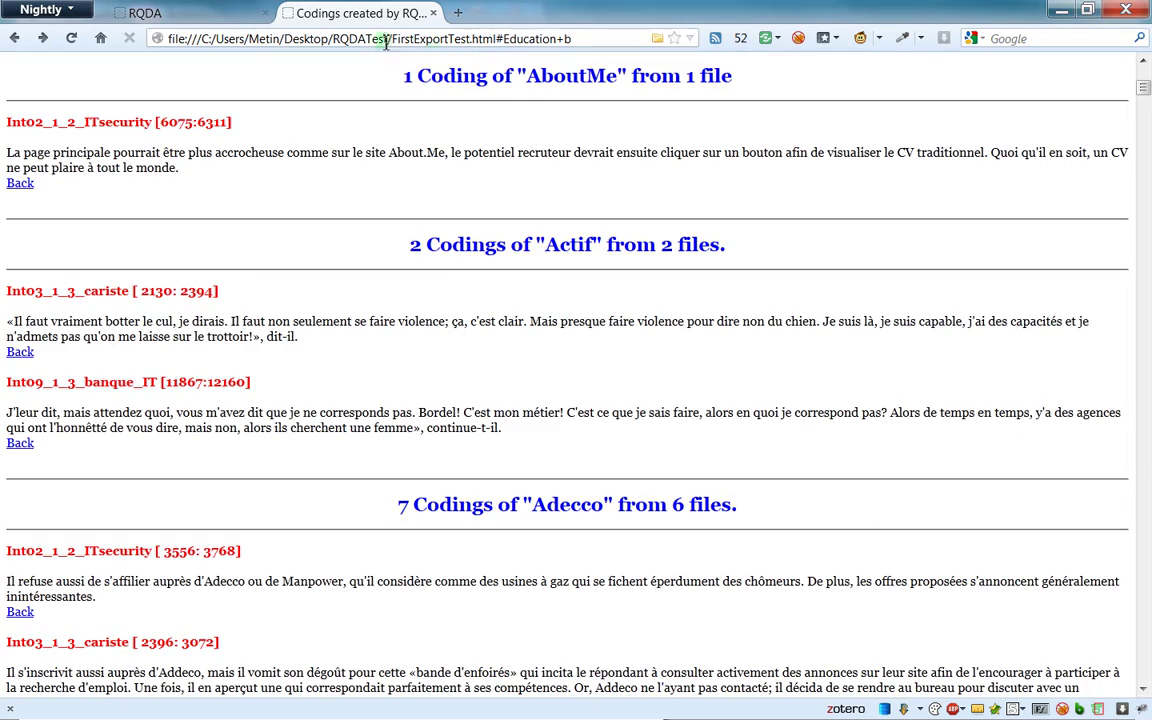
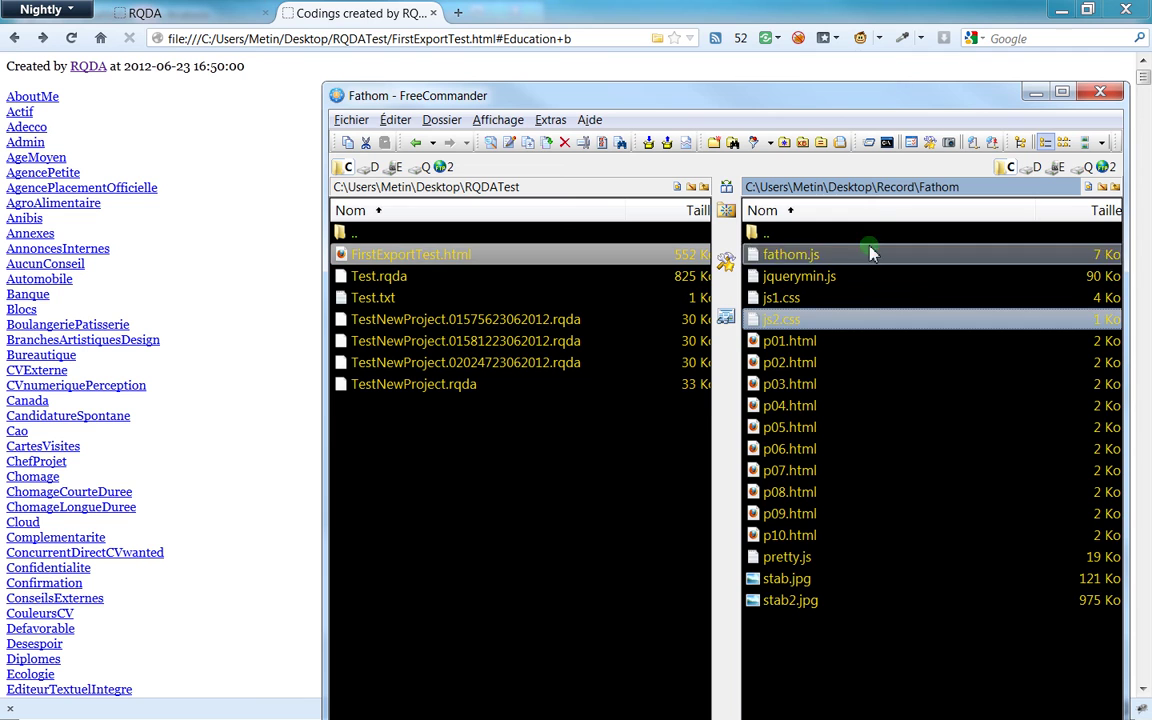
Create a new folder named NewRQDA inside the Dropbox Public folder
click(832, 187)
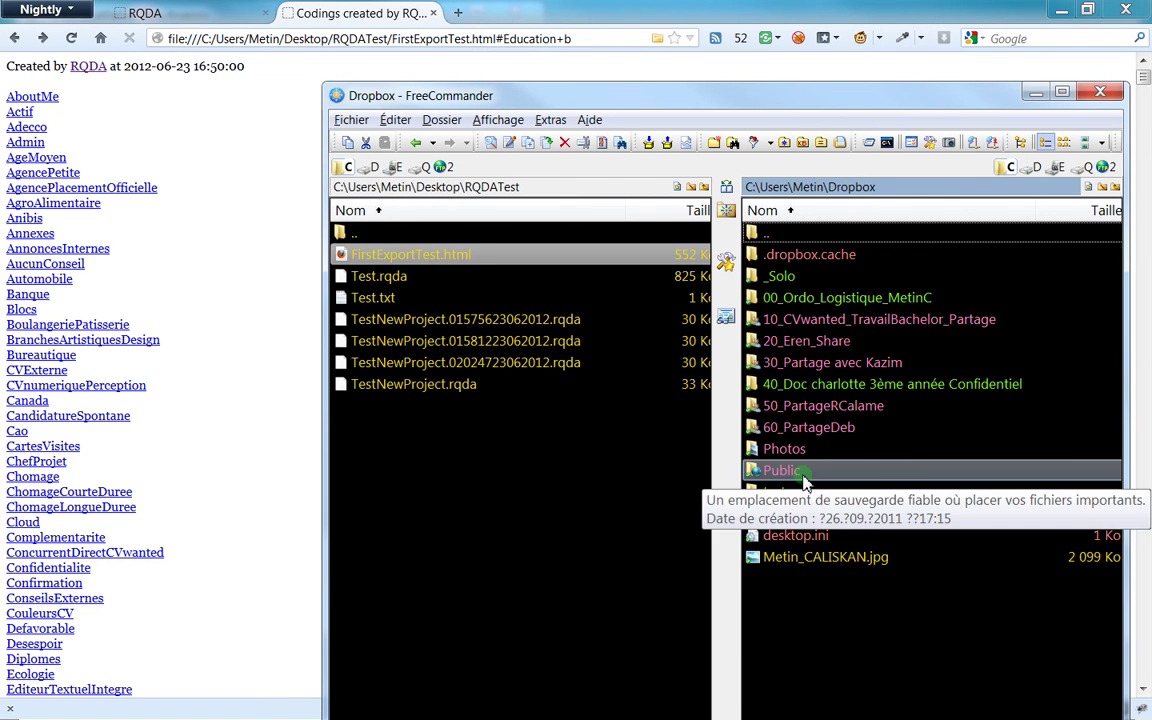
double_click(785, 470)
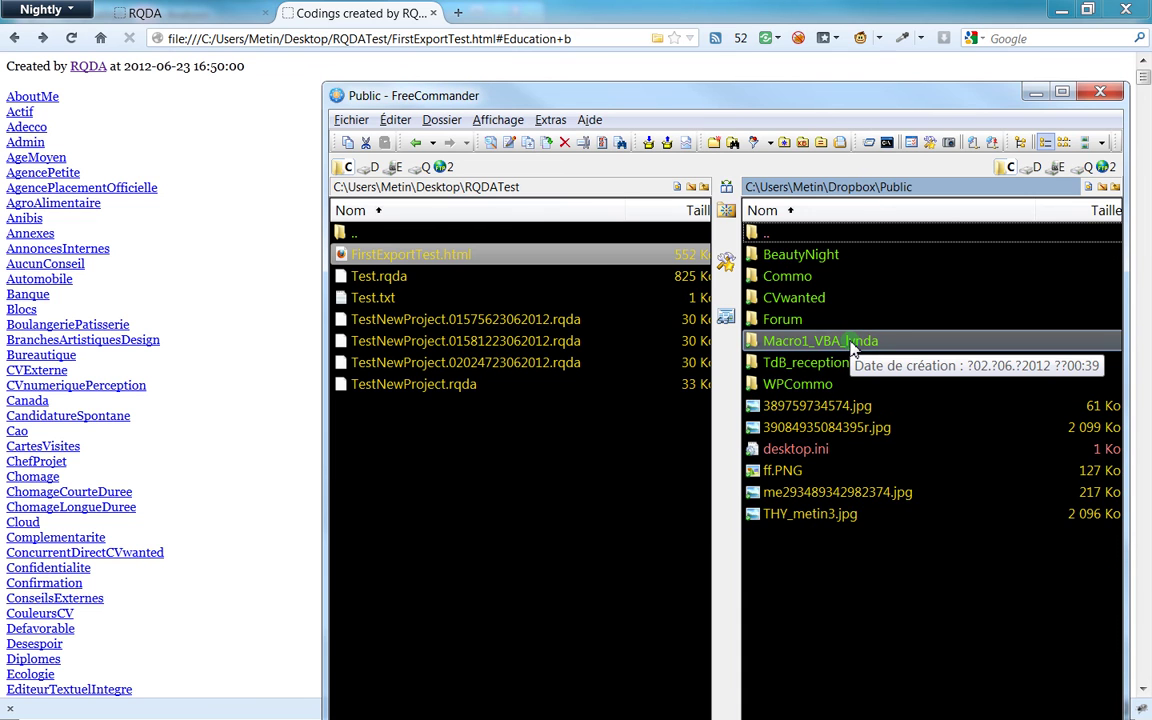
key(ctrl+n)
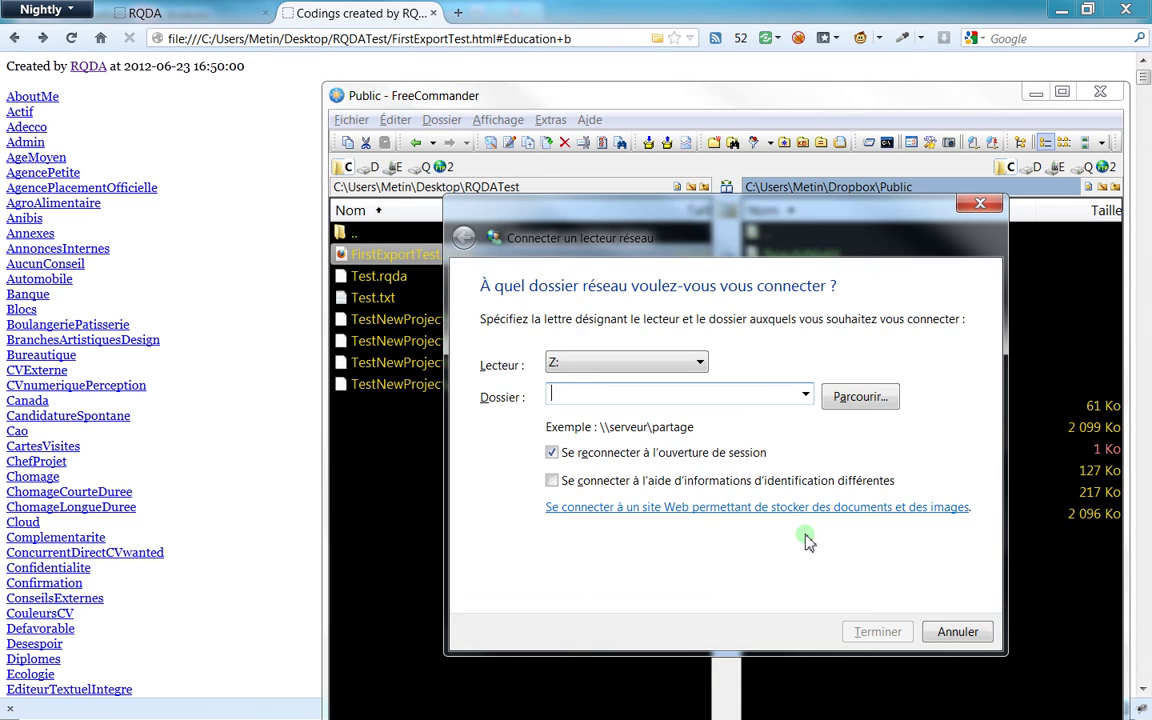
key(Escape)
key(F7)
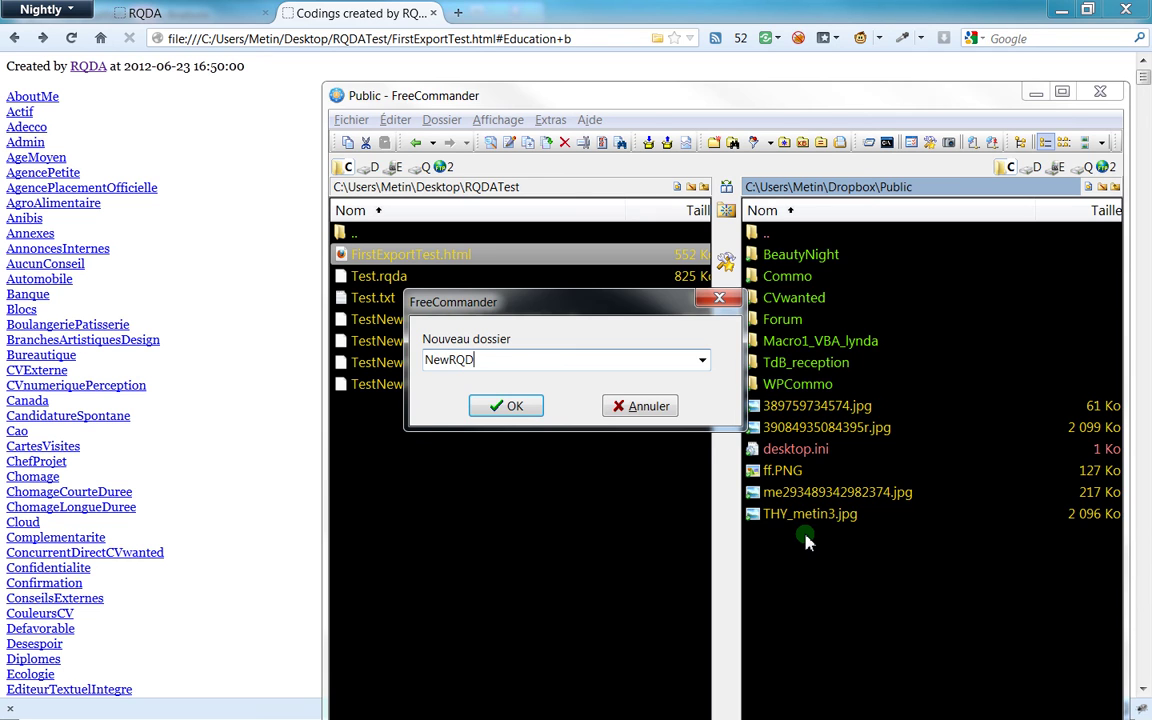
text(A)
key(Return)
key(Return)
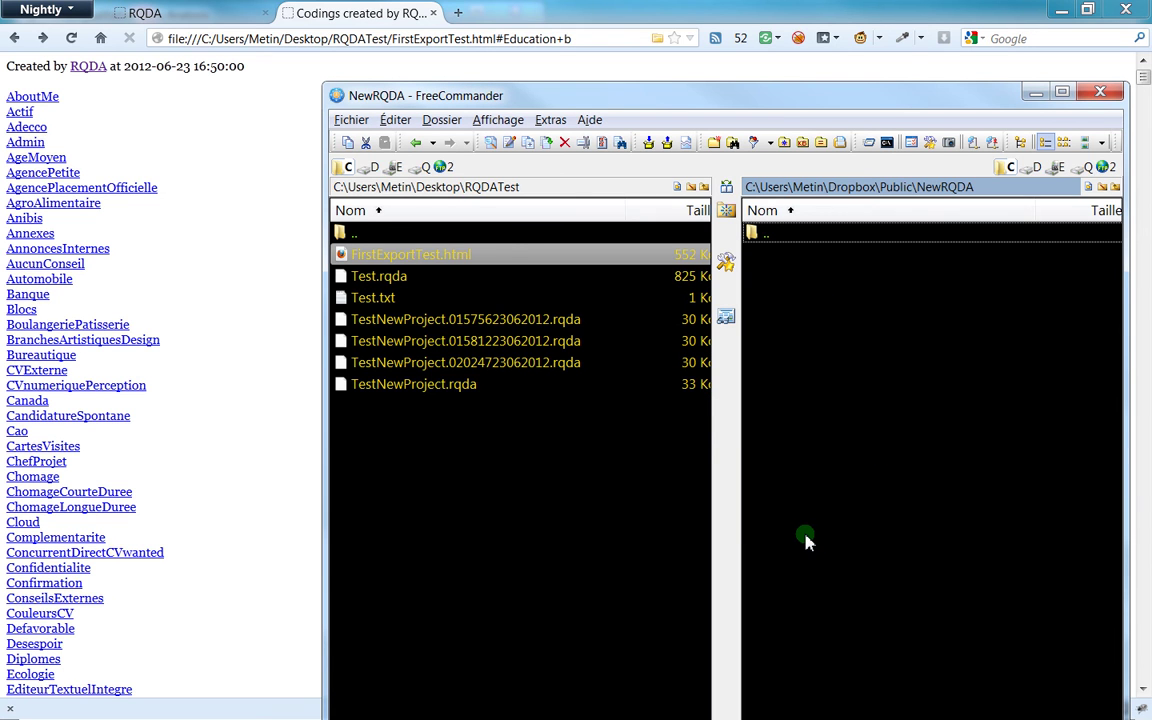
Copy FirstExportTest.html from RQDATest into the NewRQDA folder
click(505, 258)
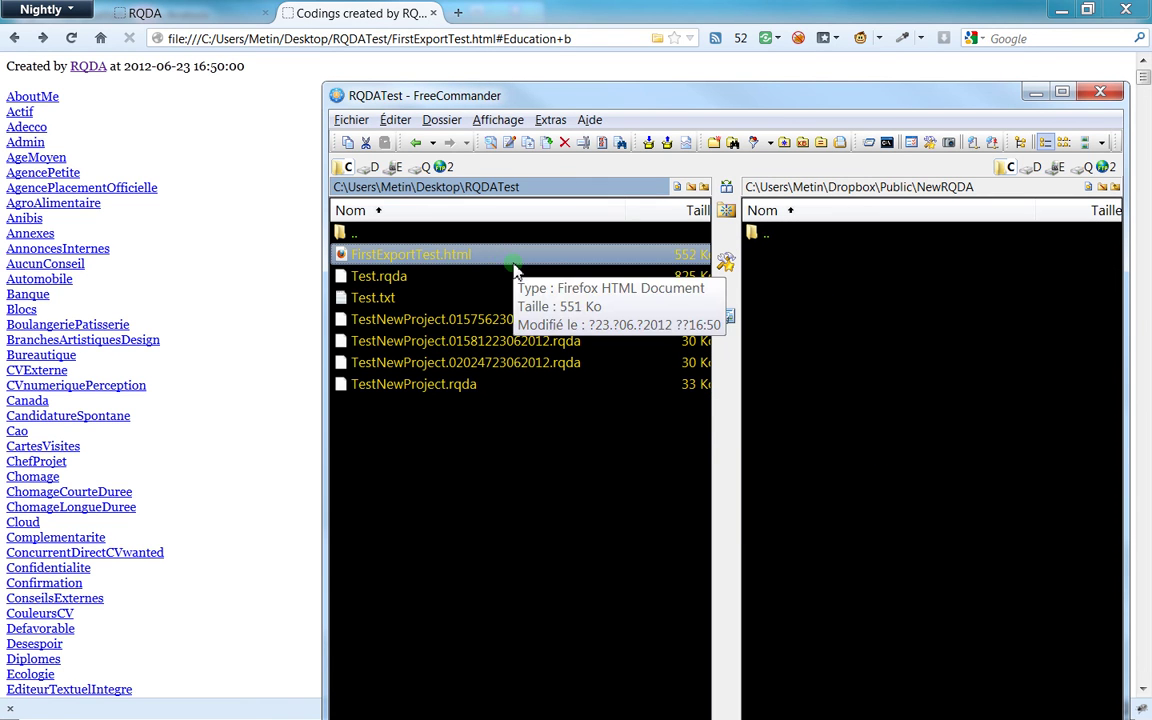
key(F5)
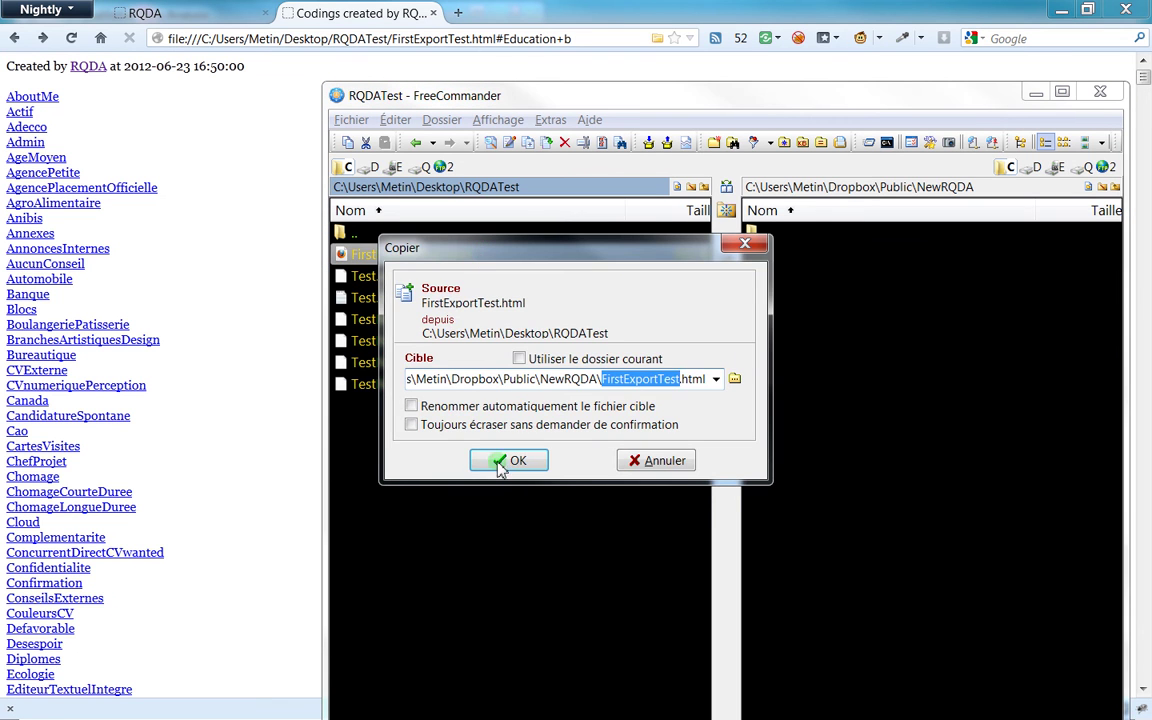
click(505, 461)
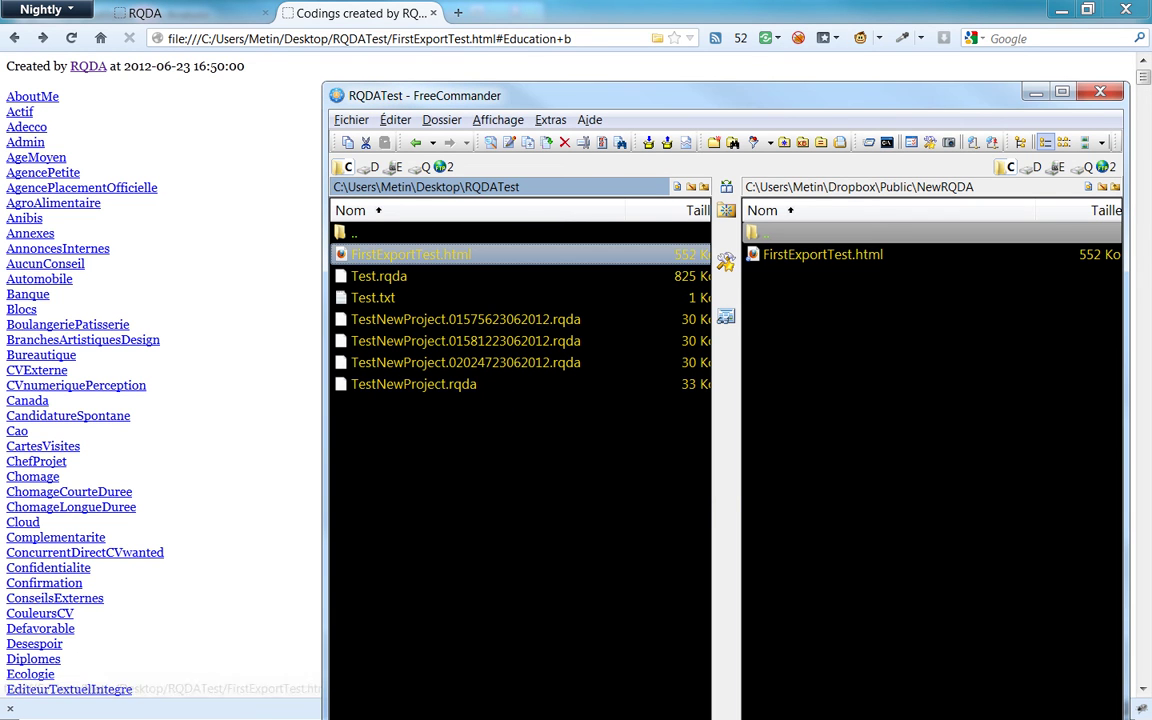
click(225, 340)
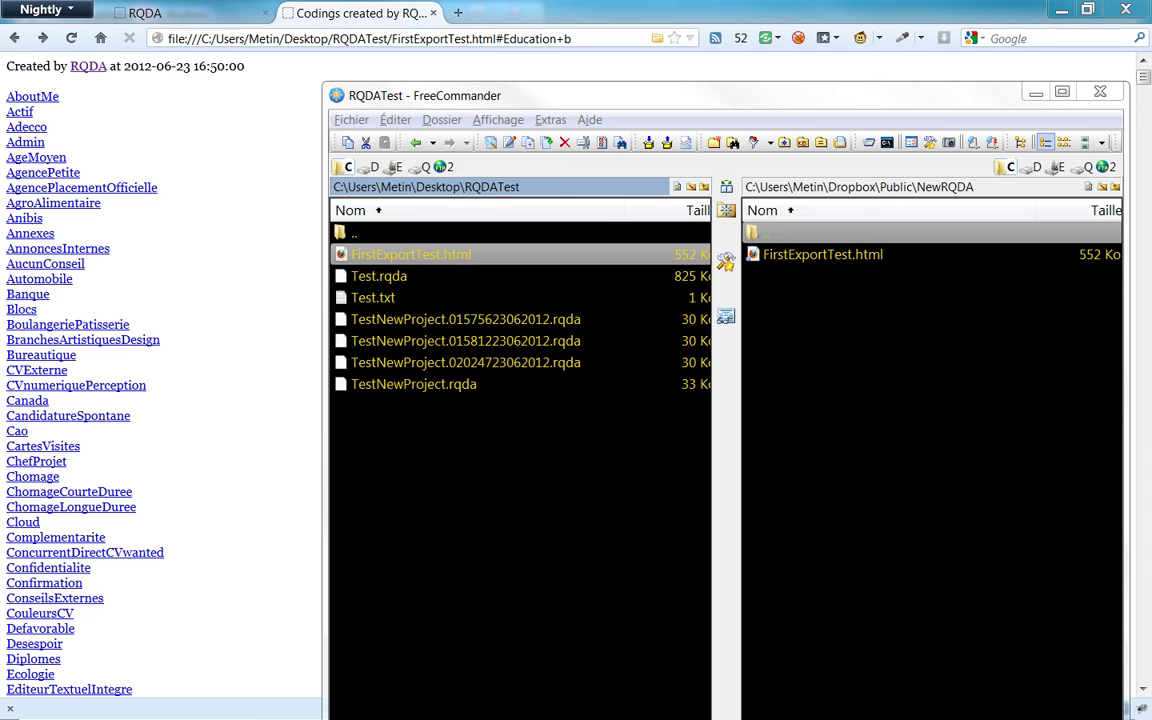
Copy the Dropbox public link of the copied FirstExportTest.html via Copier le lien public
click(800, 233)
click(780, 255)
right_click(780, 257)
mouse_move(775, 440)
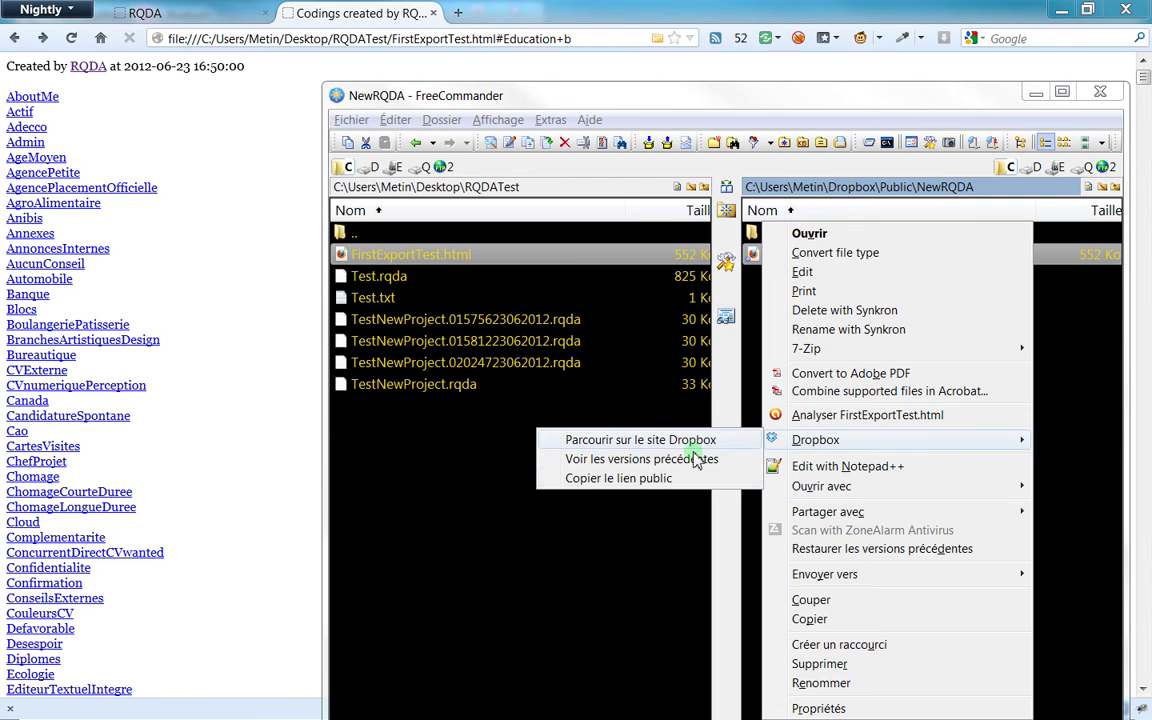
click(660, 479)
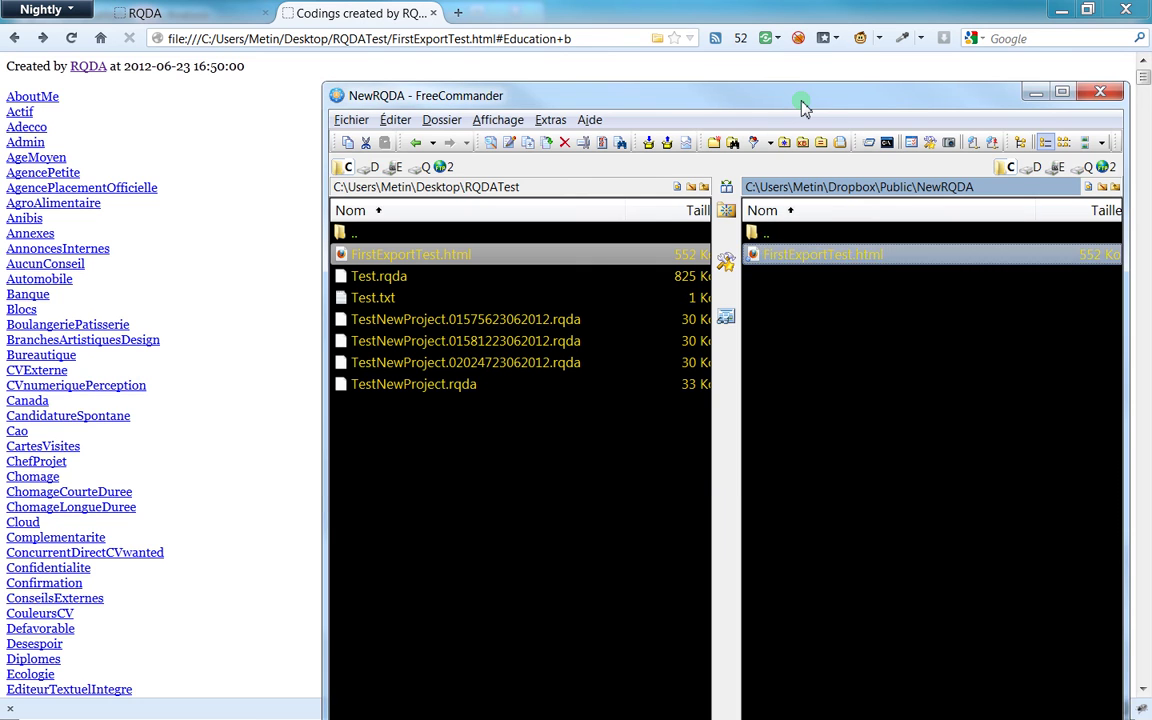
Load the pasted Dropbox public link of FirstExportTest.html in a new Firefox tab
key(alt+Tab)
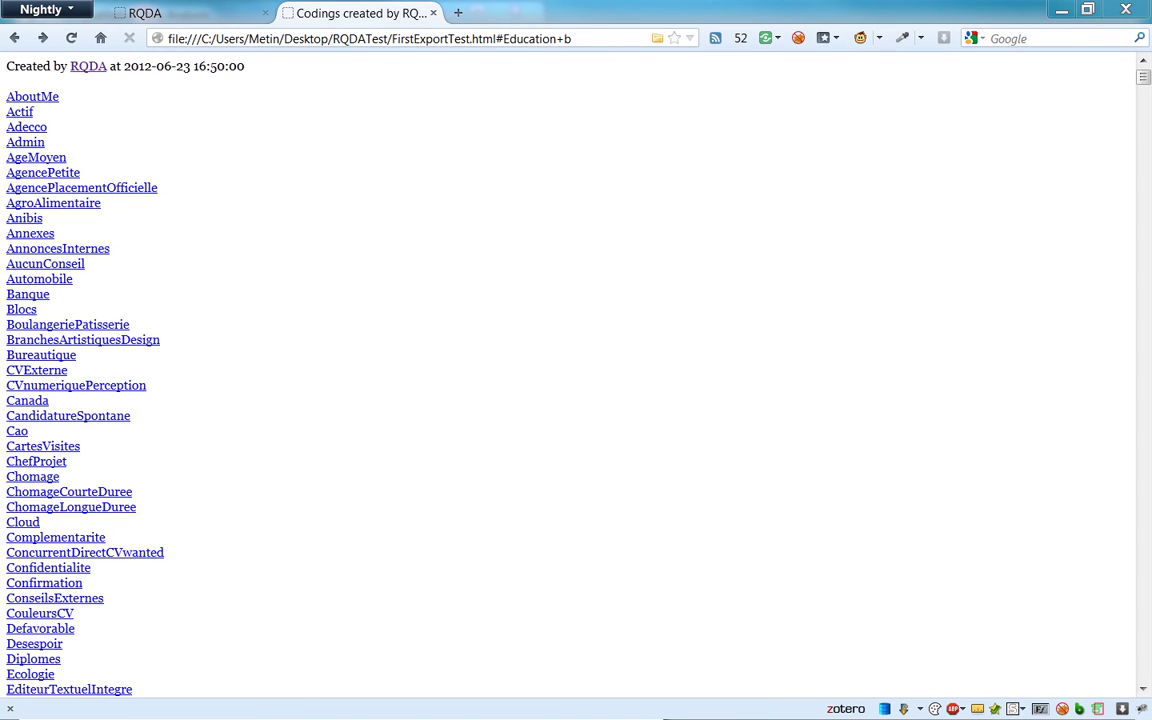
click(455, 13)
text(https://dl.dropbox.com/u/6421260/NewRQDA/FirstExportTest.html)
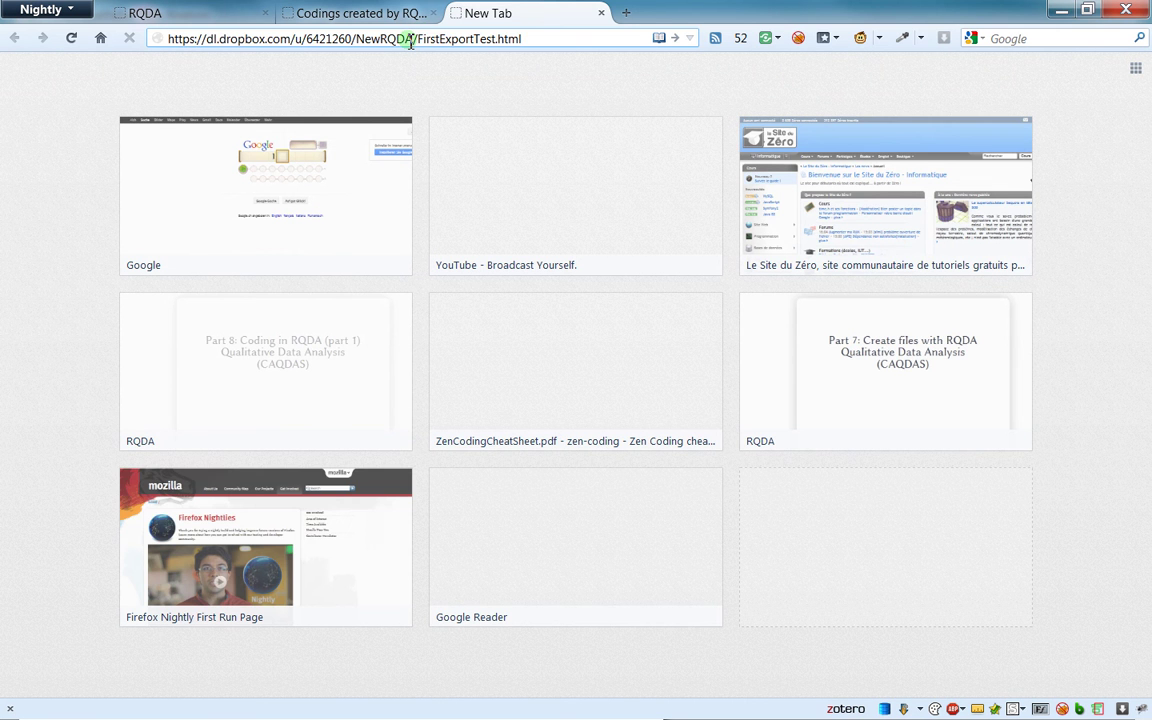
key(Return)
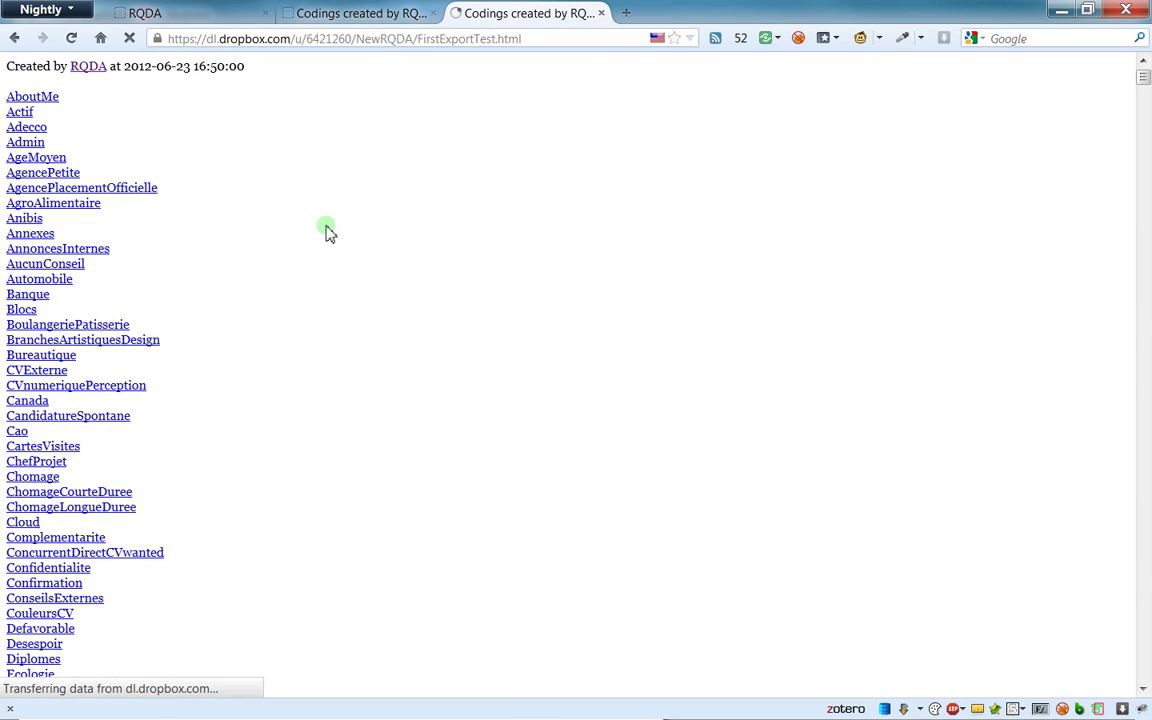
Scroll through the online codings page, highlight its public address, then return to the Part 10 slide
click(201, 38)
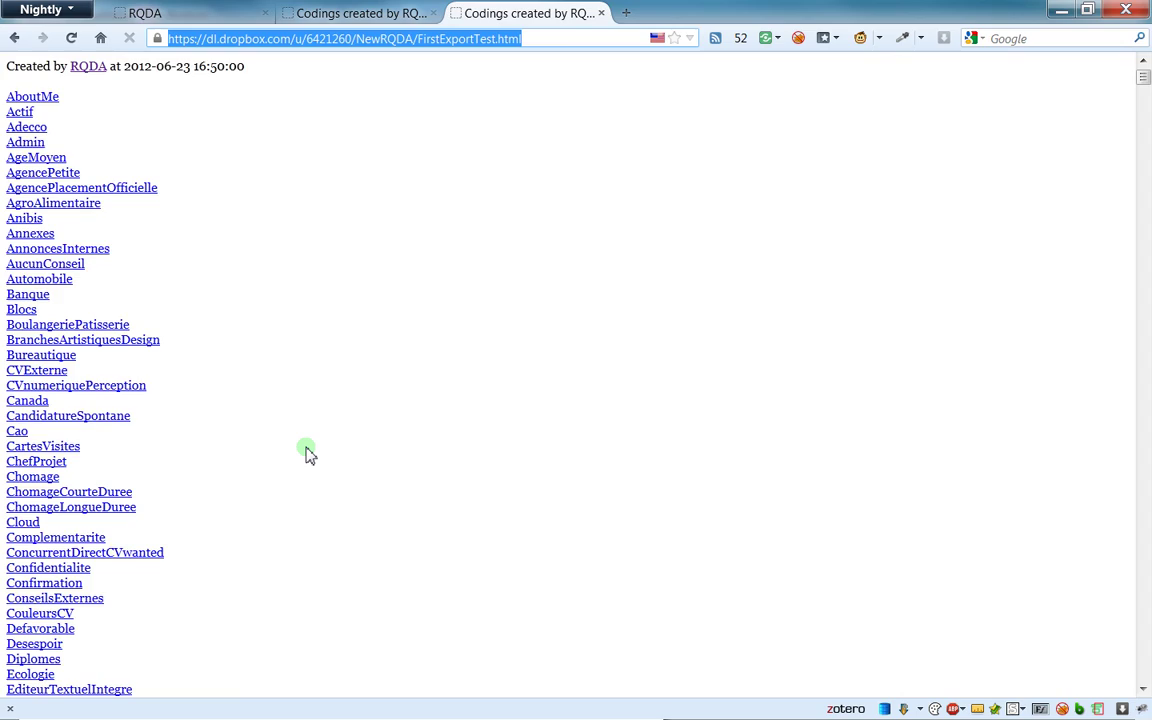
scroll(307, 453, down, 20)
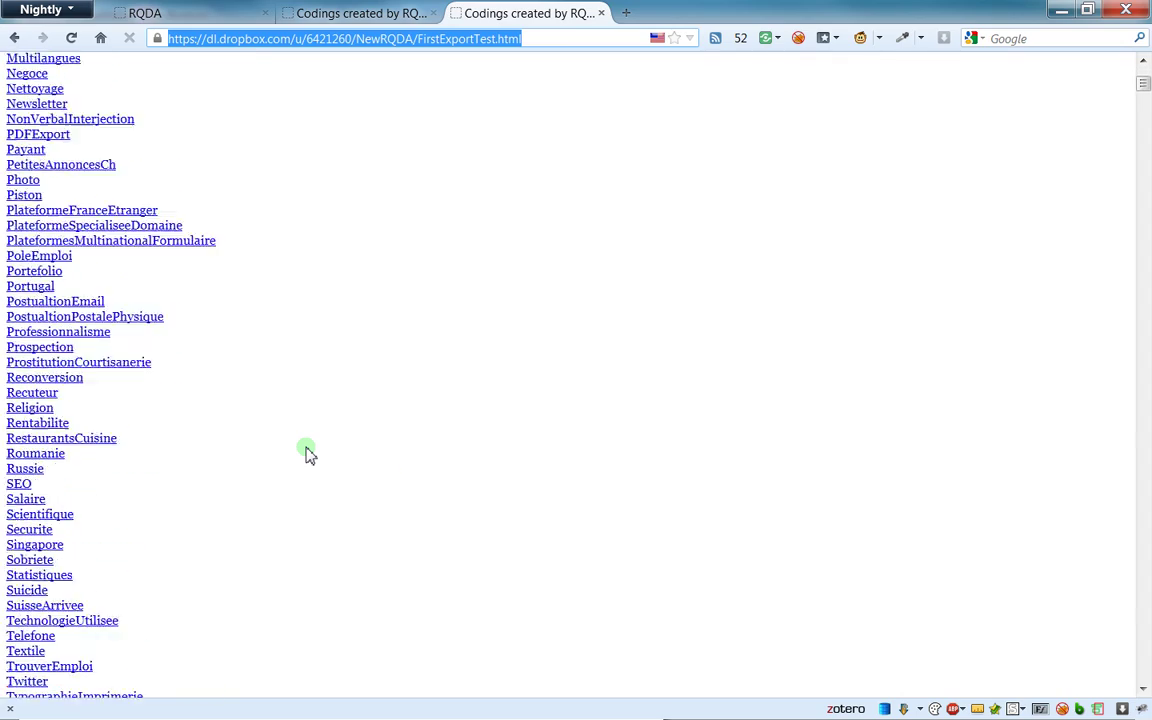
scroll(307, 453, down, 20)
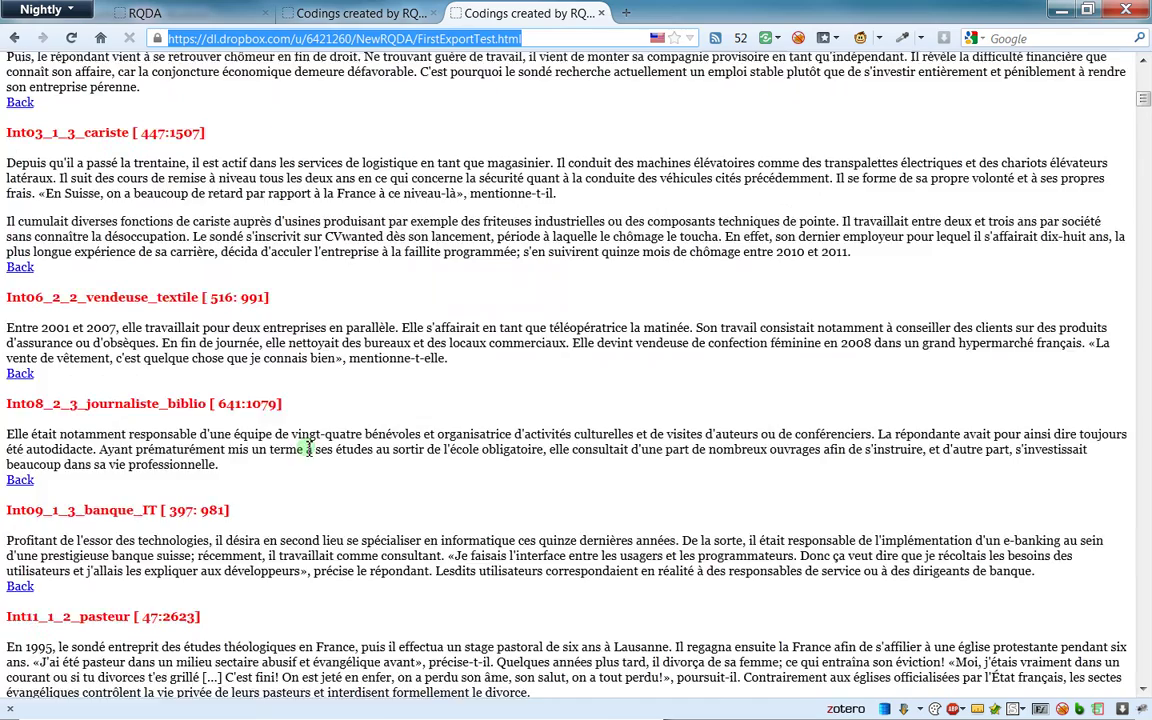
scroll(307, 453, down, 20)
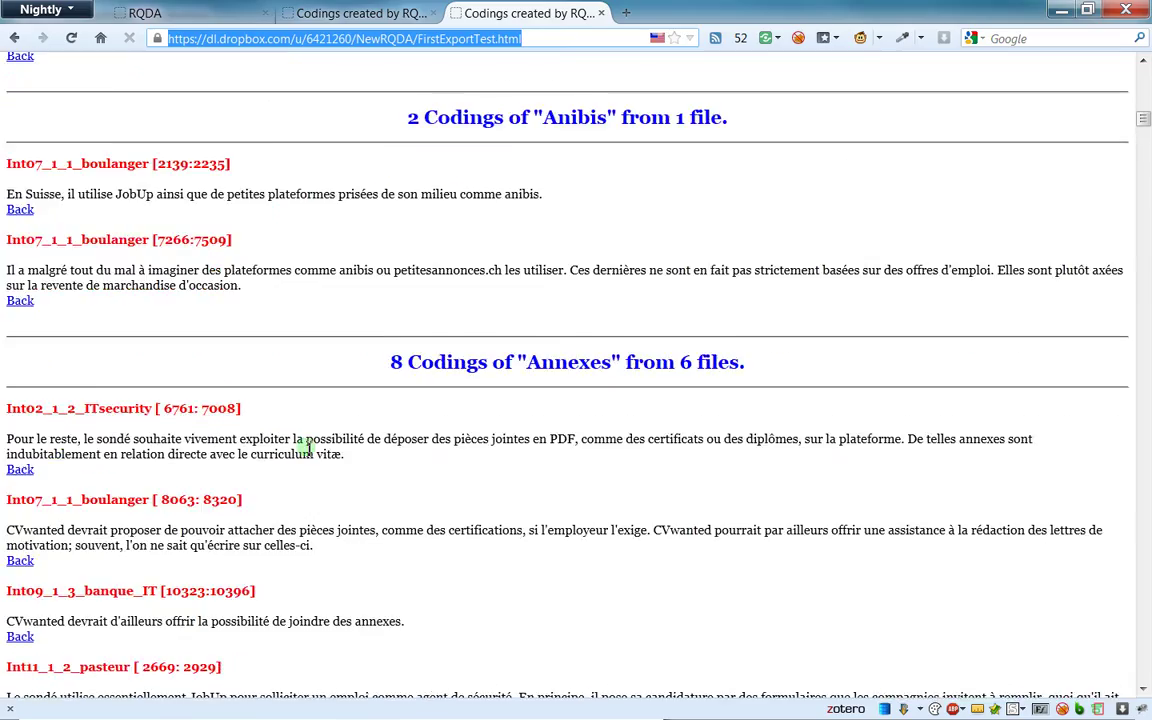
scroll(307, 453, down, 8)
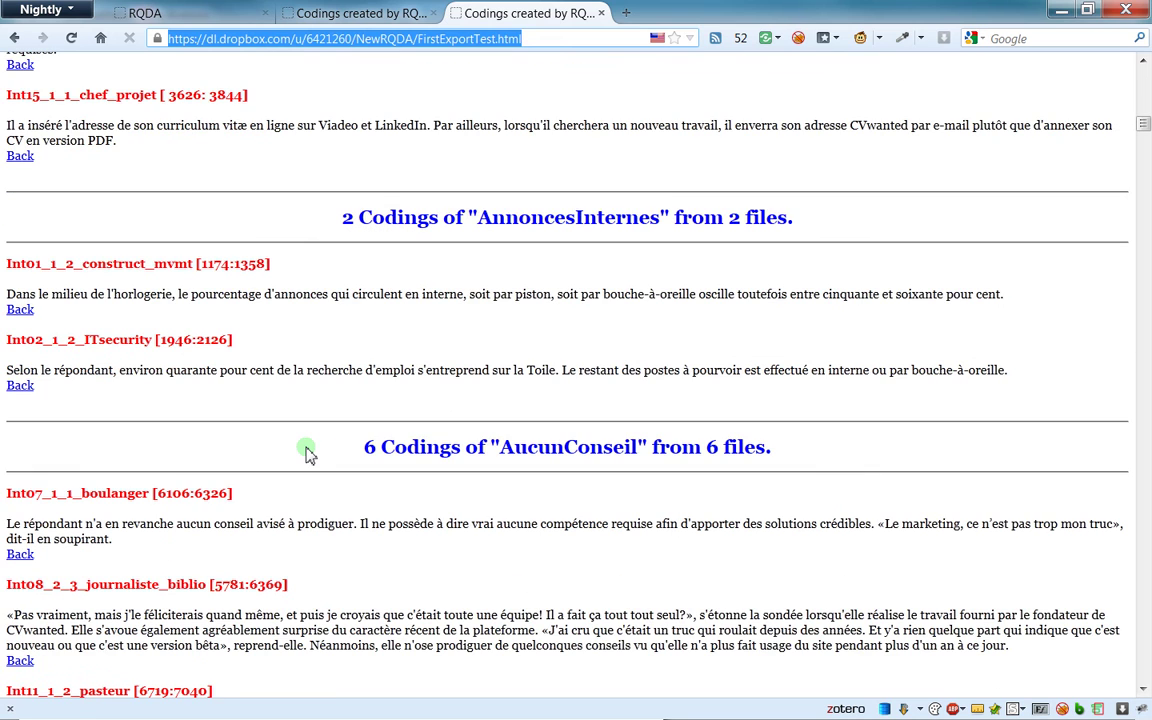
scroll(307, 453, down, 15)
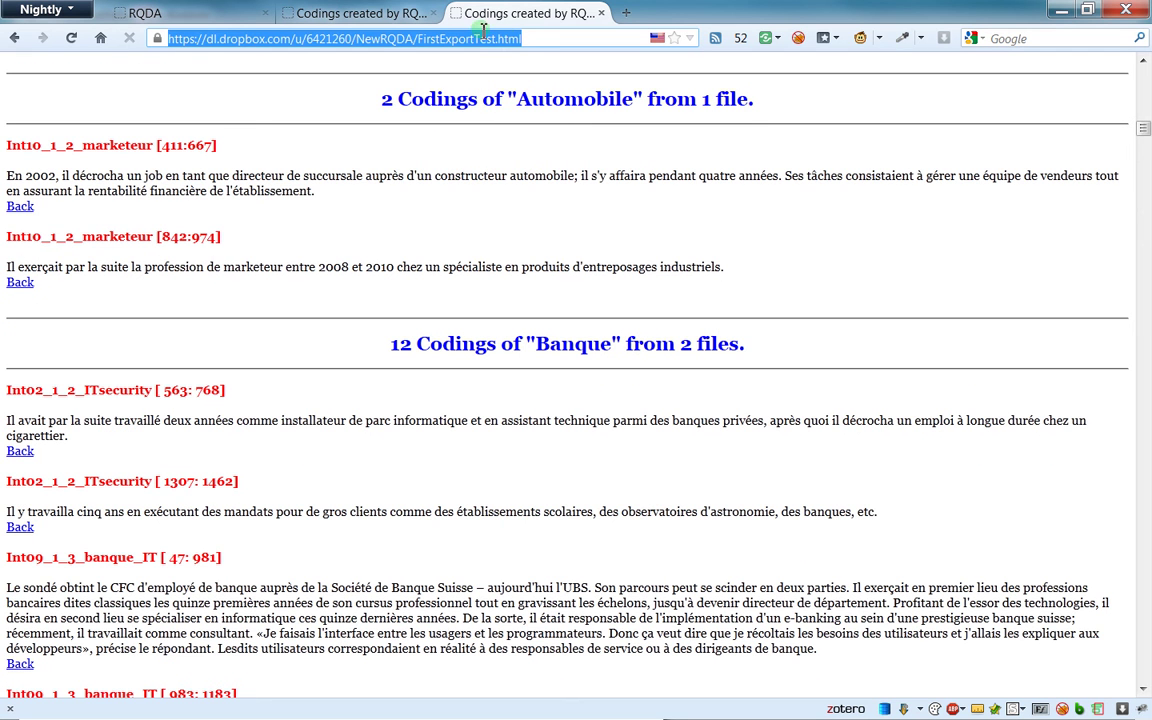
drag(521, 39, 542, 40)
scroll(388, 362, down, 15)
scroll(388, 362, down, 20)
scroll(388, 365, down, 20)
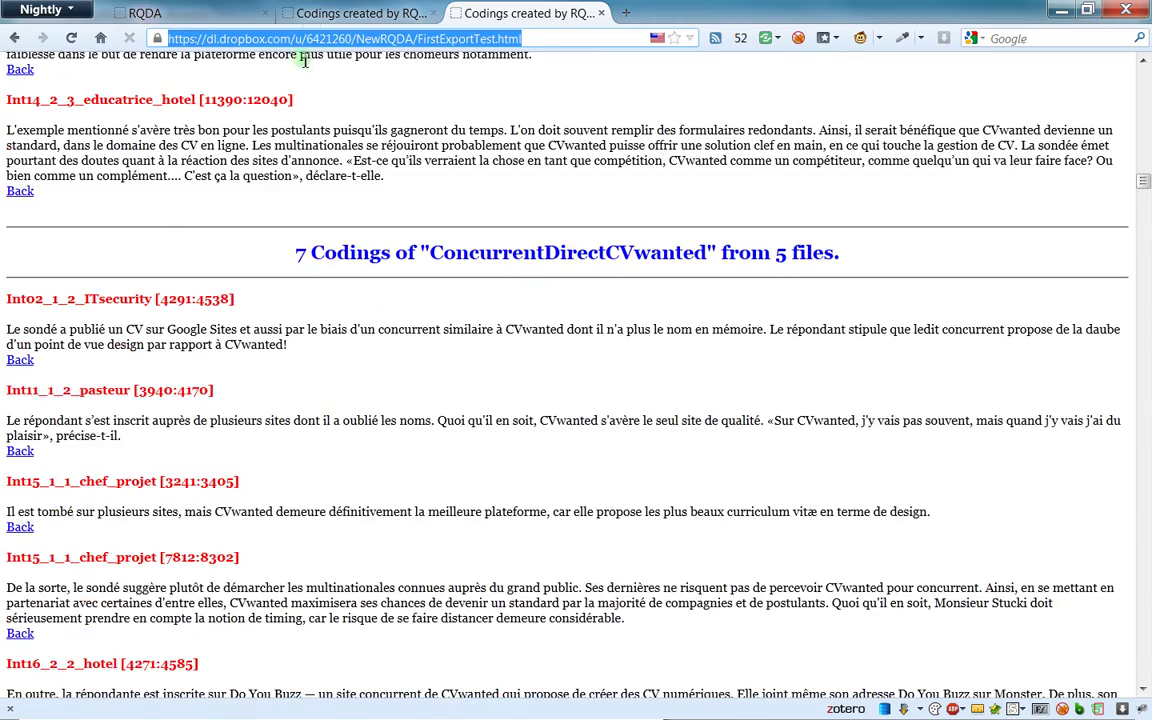
click(350, 12)
click(190, 12)
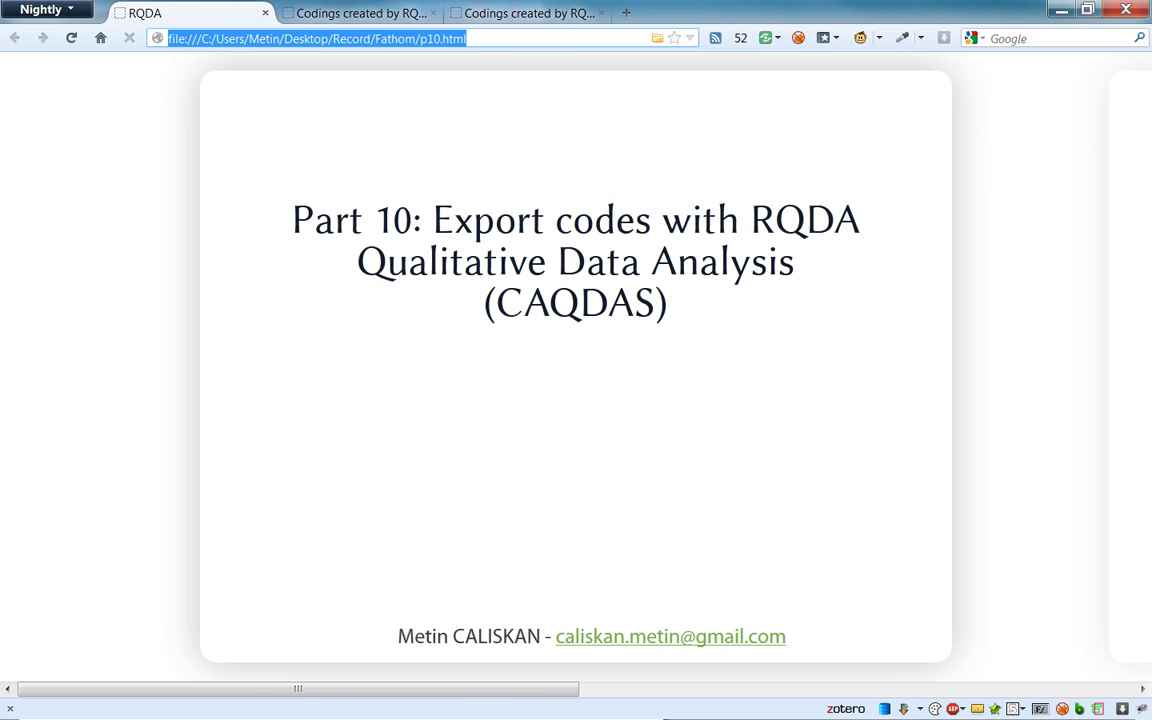
Retrieve the Salaire code's five codings, copy all their text, and close the retrieval window
key(alt+Tab)
click(185, 349)
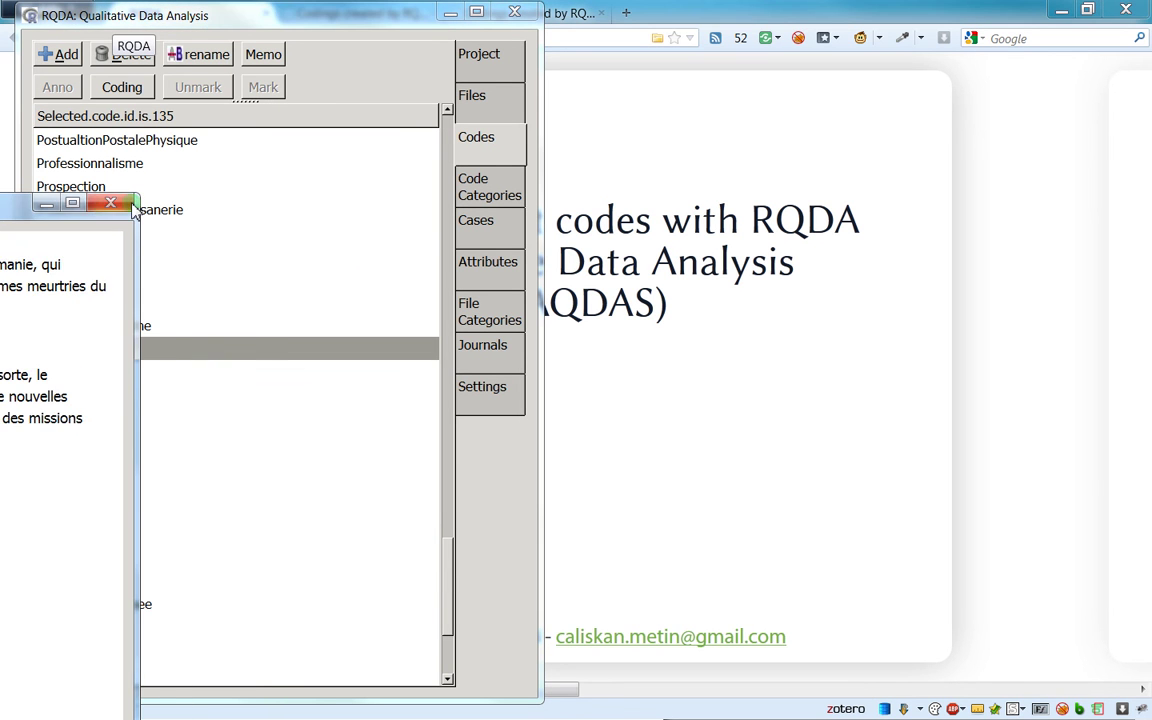
click(112, 200)
double_click(141, 395)
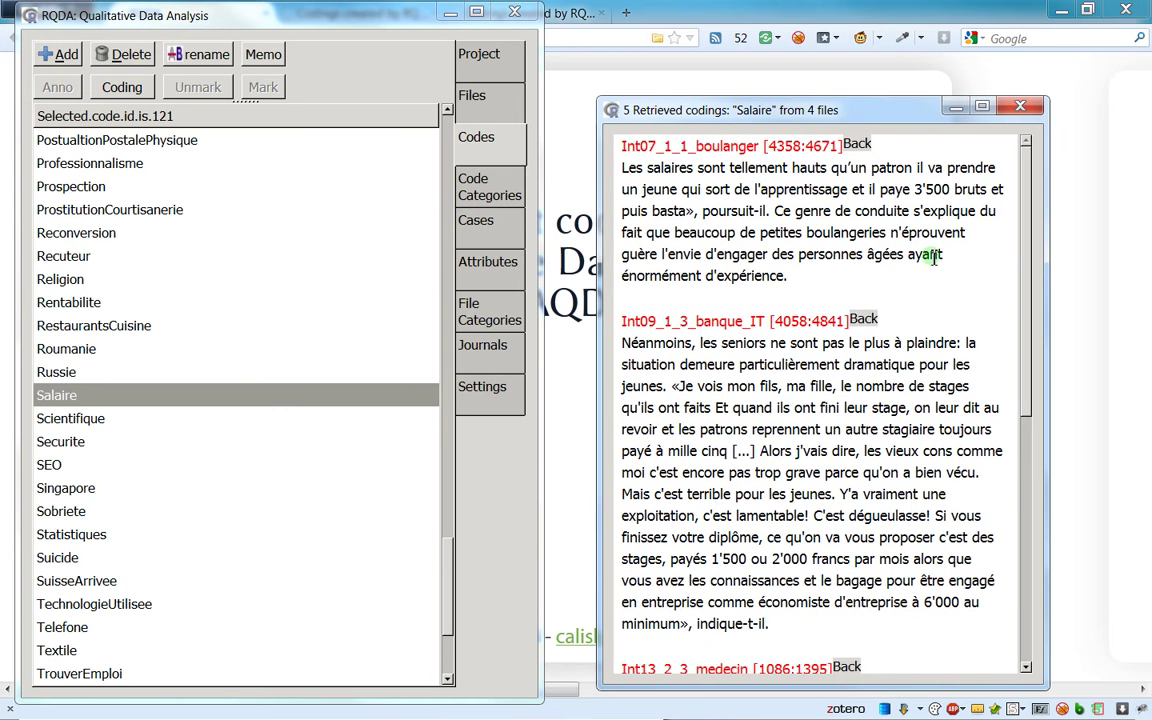
scroll(864, 394, down, 5)
drag(768, 630, 620, 142)
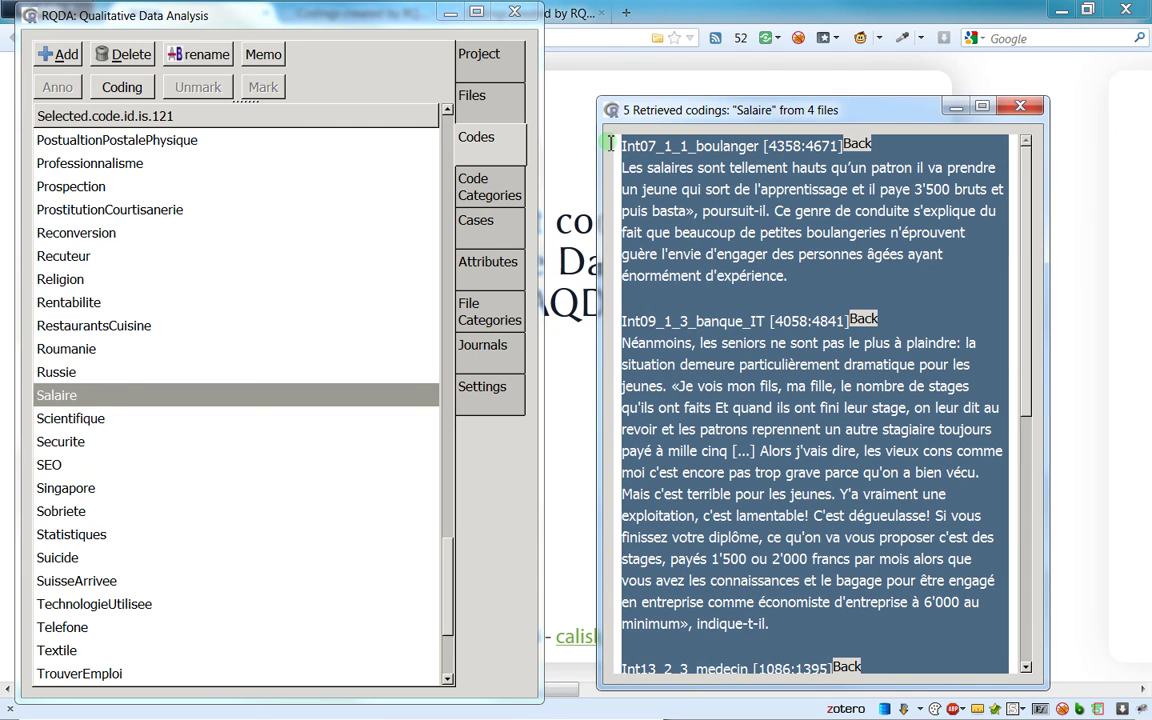
right_click(678, 207)
click(713, 237)
click(1022, 110)
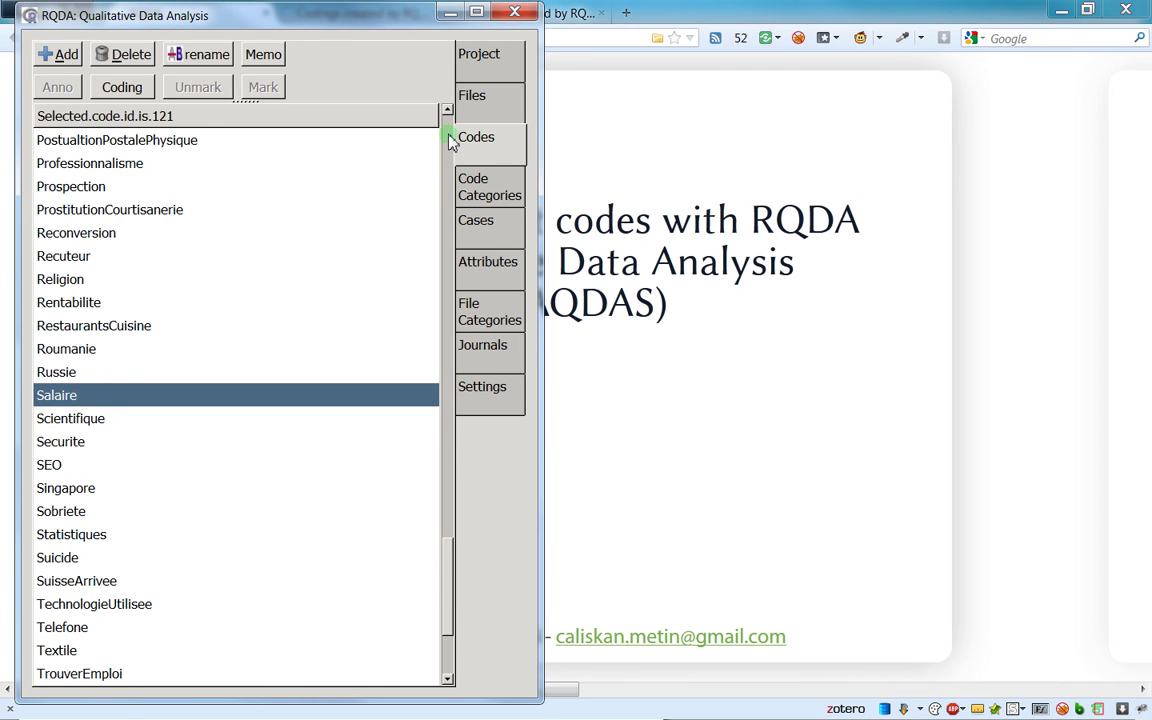
click(472, 97)
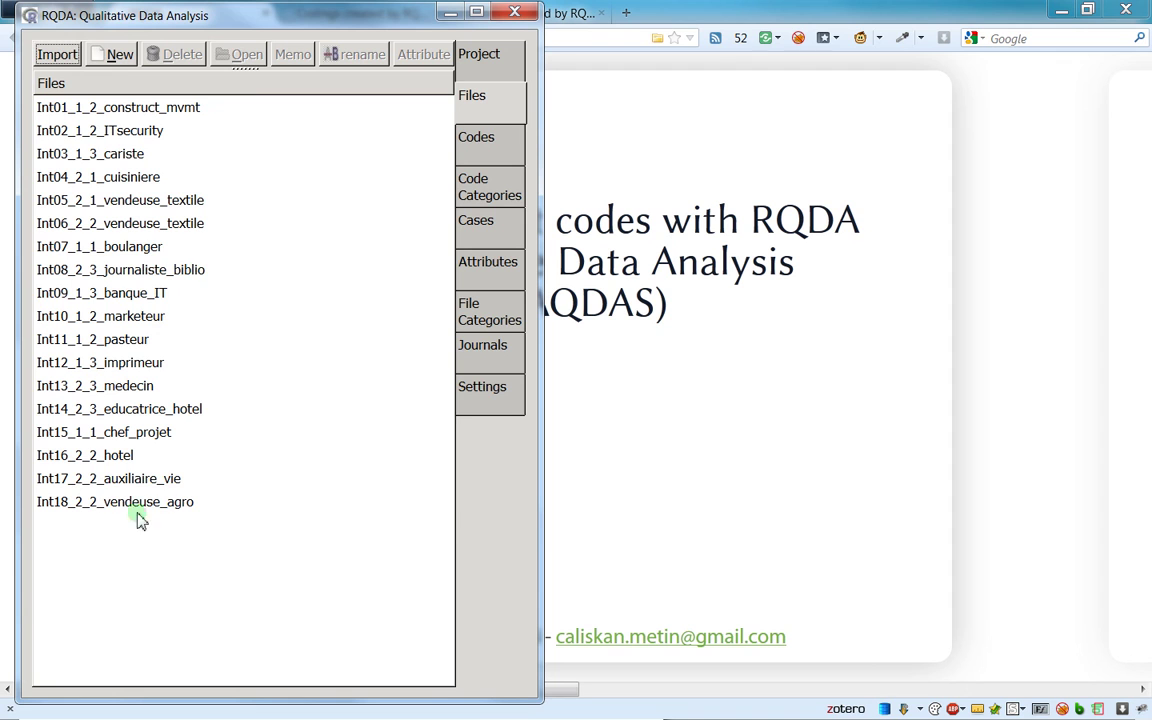
right_click(178, 249)
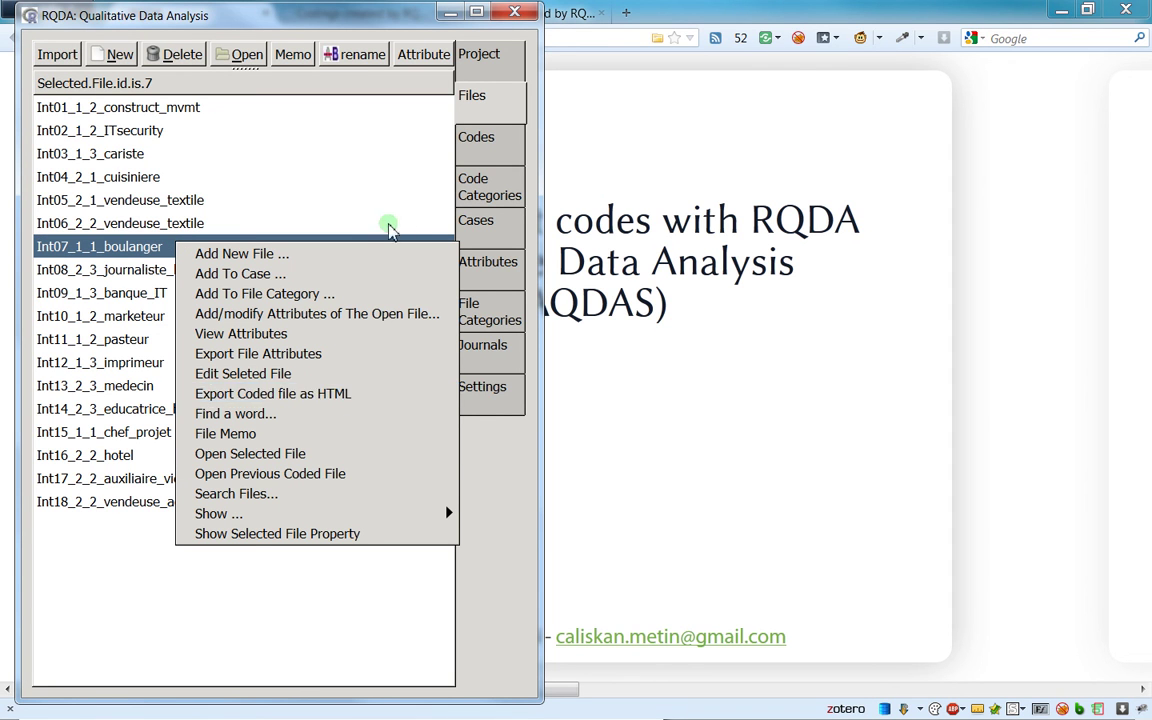
click(490, 150)
click(490, 150)
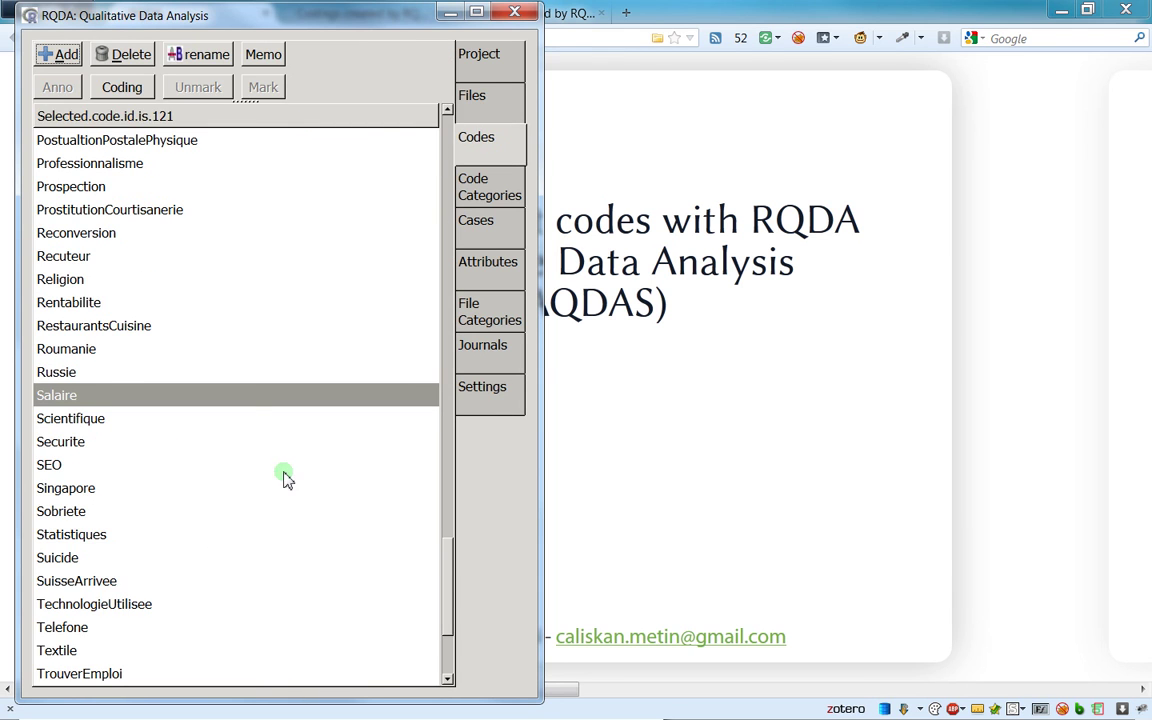